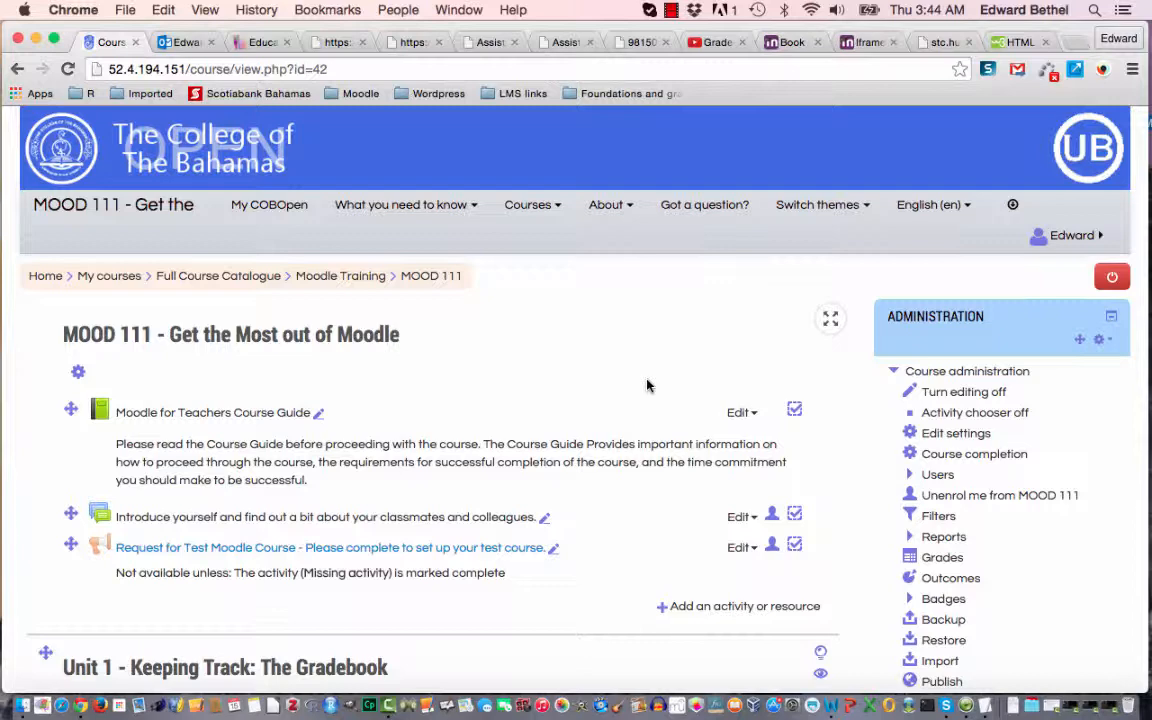
Open the chapter "New page for adding iframes to your course" in Unit 2's trial book for the teaching course.
scroll(647, 385, down, 10)
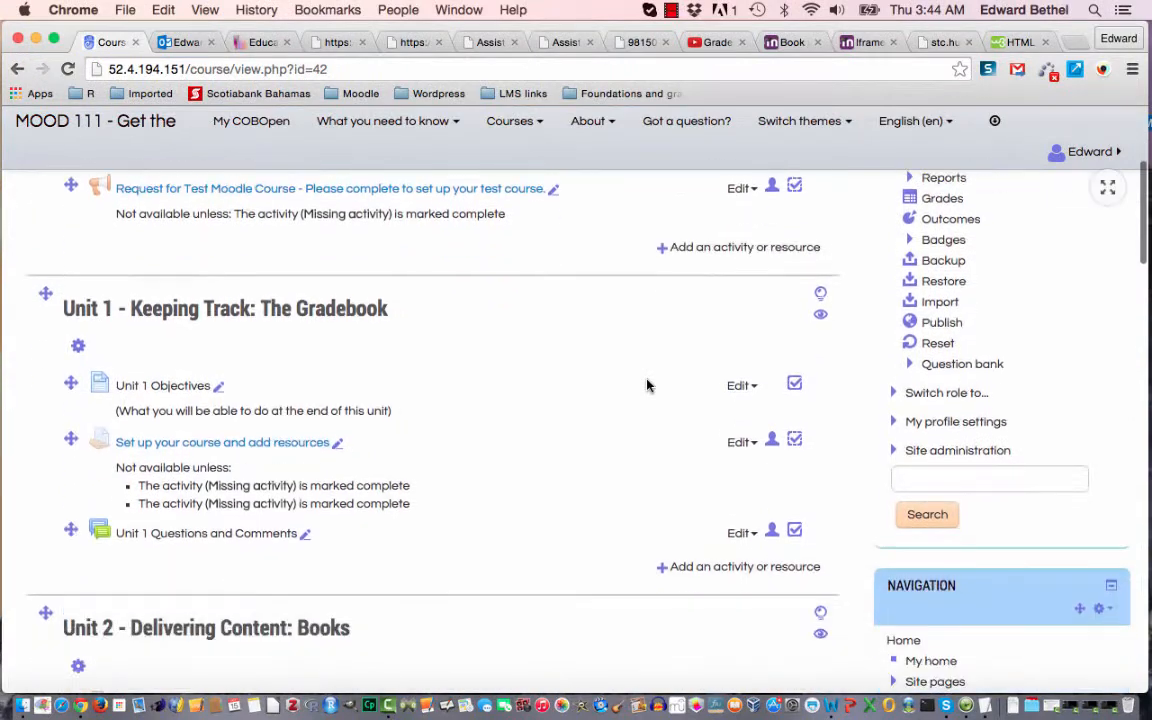
scroll(647, 380, down, 4)
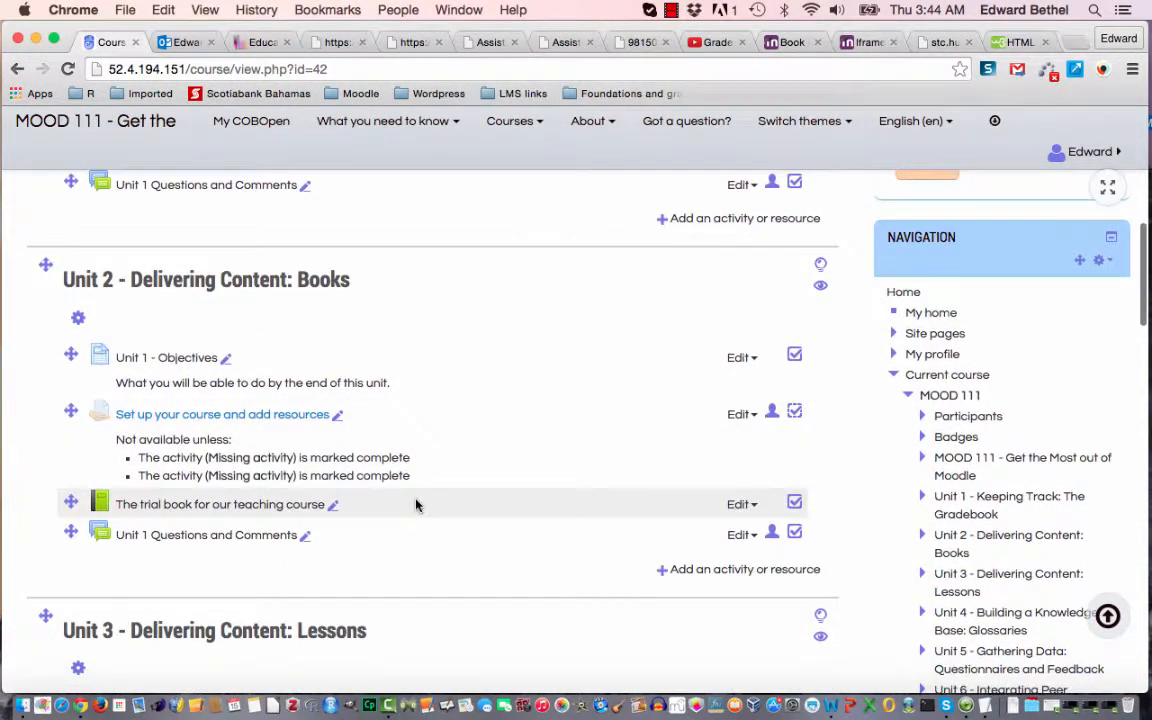
click(262, 507)
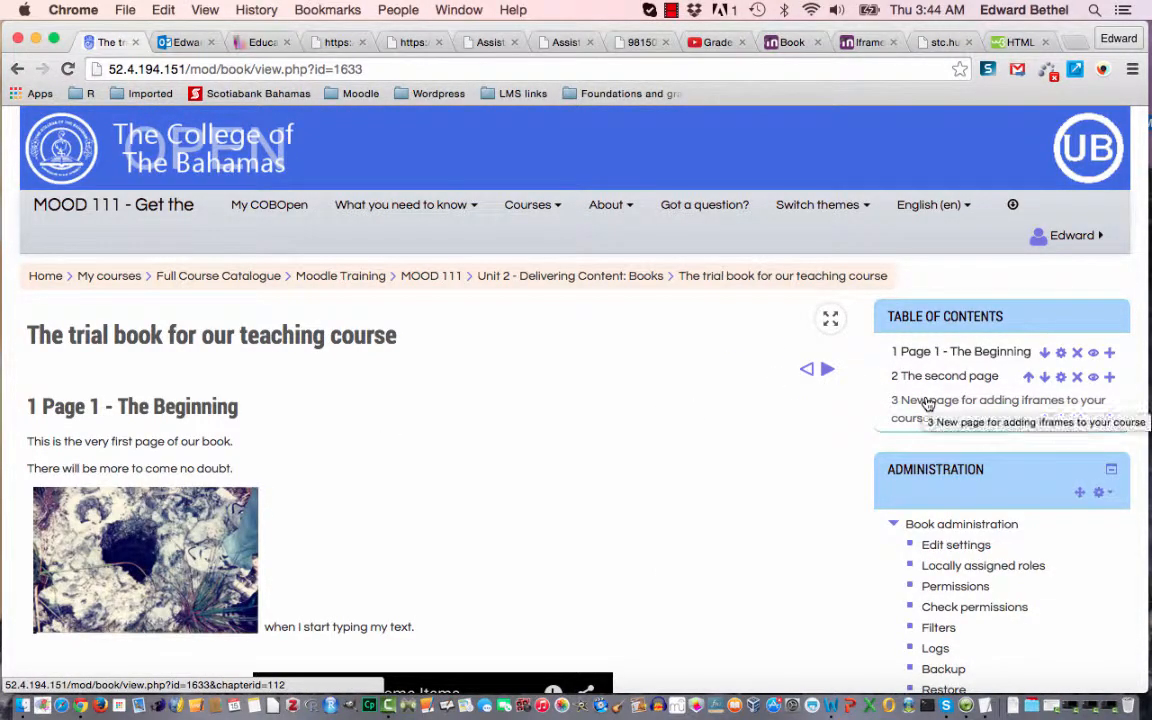
click(928, 403)
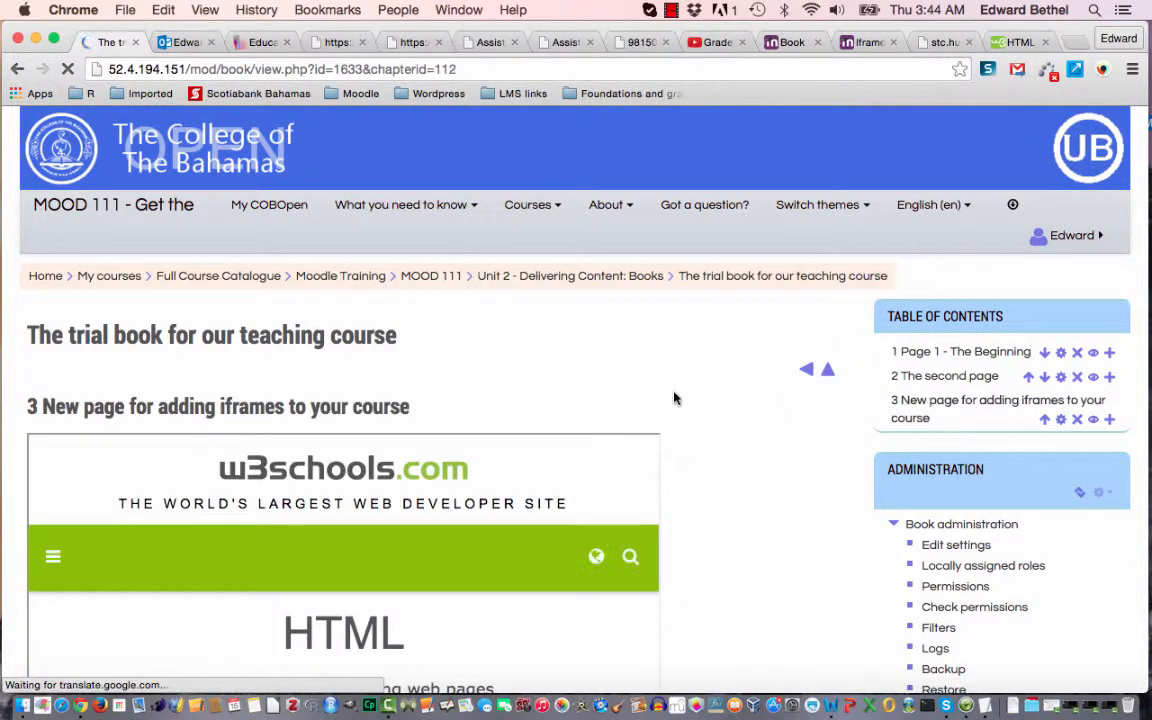
Examine the w3schools.com page embedded in the chapter by looking through the content inside its iframe.
scroll(674, 398, down, 4)
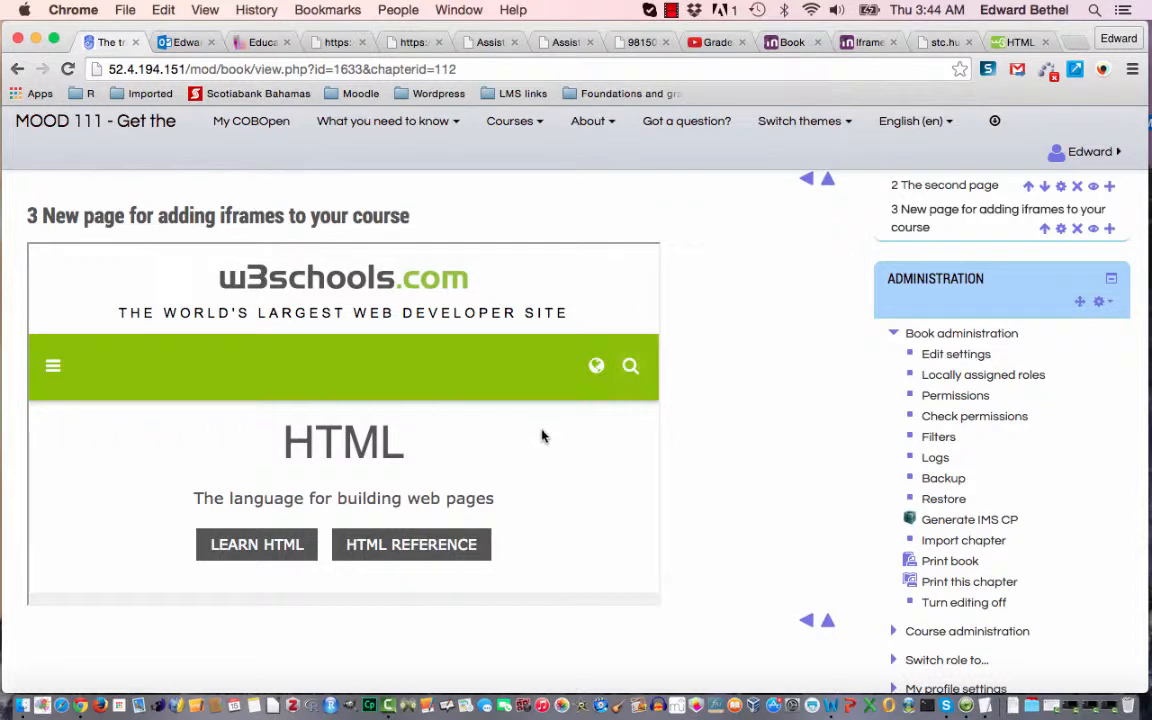
scroll(542, 435, down, 5)
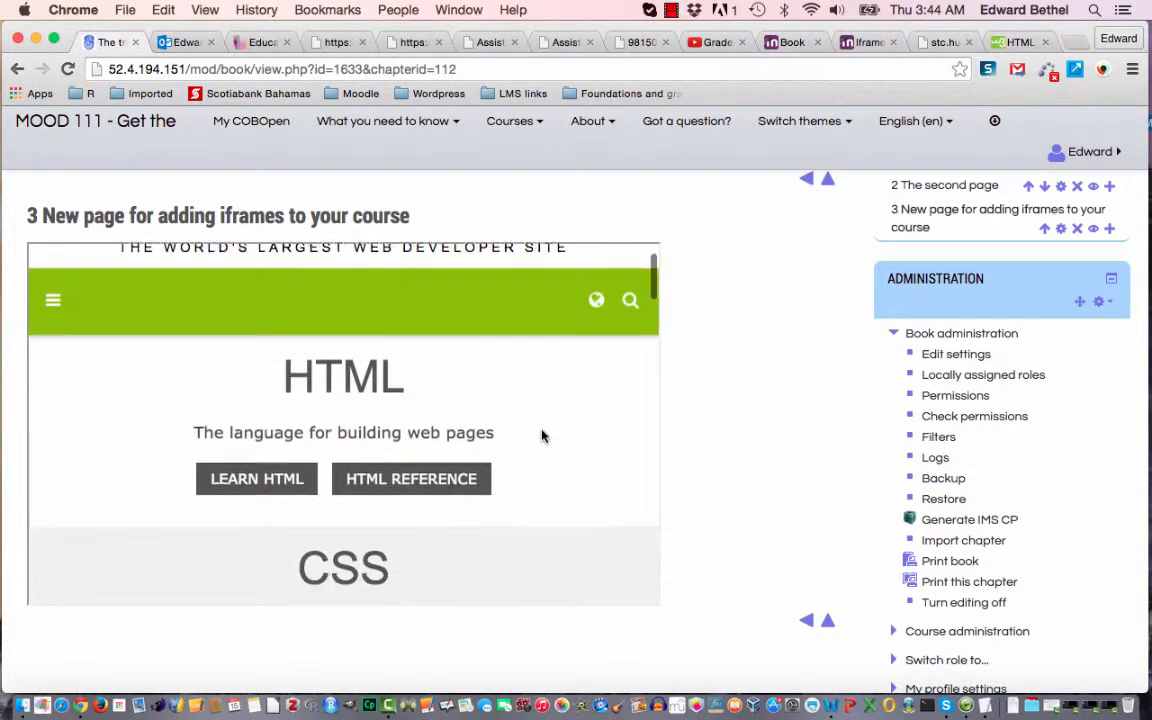
scroll(542, 435, down, 10)
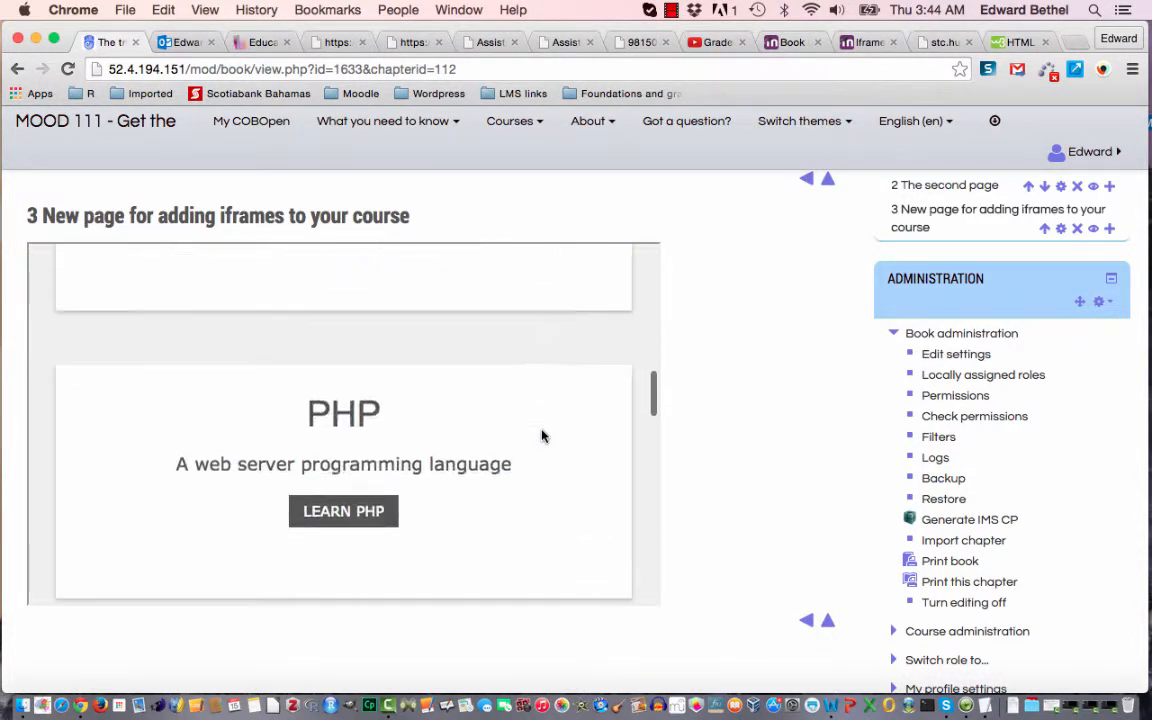
scroll(542, 435, up, 15)
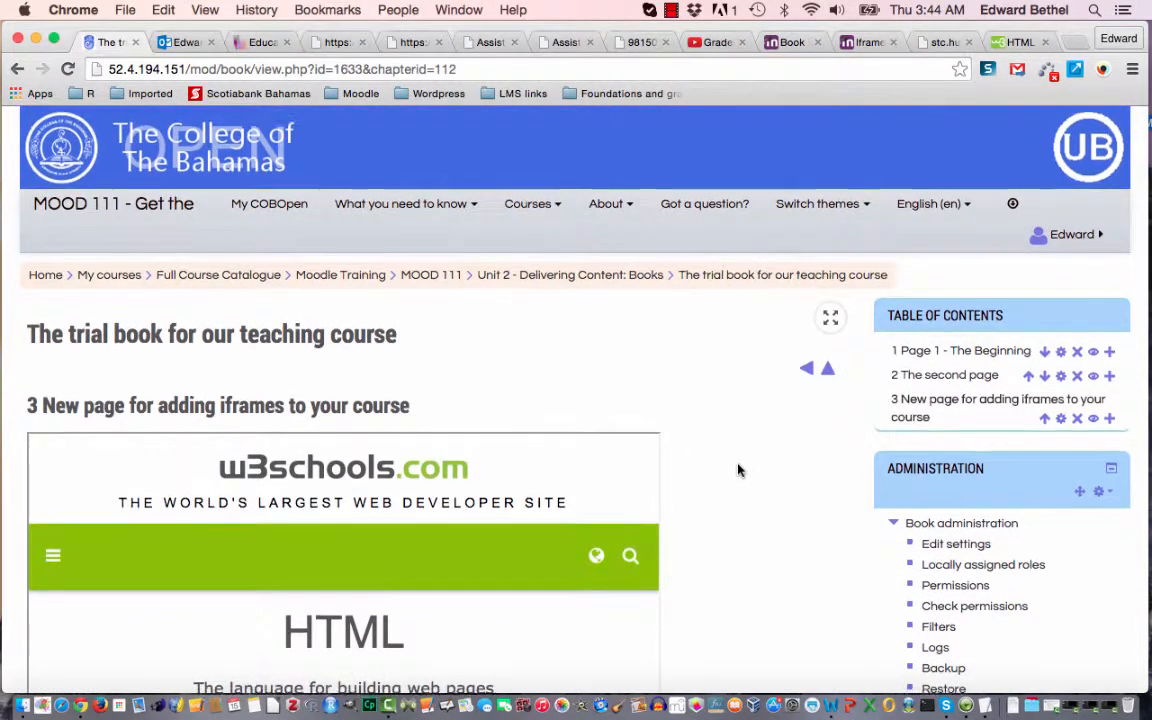
scroll(738, 470, down, 3)
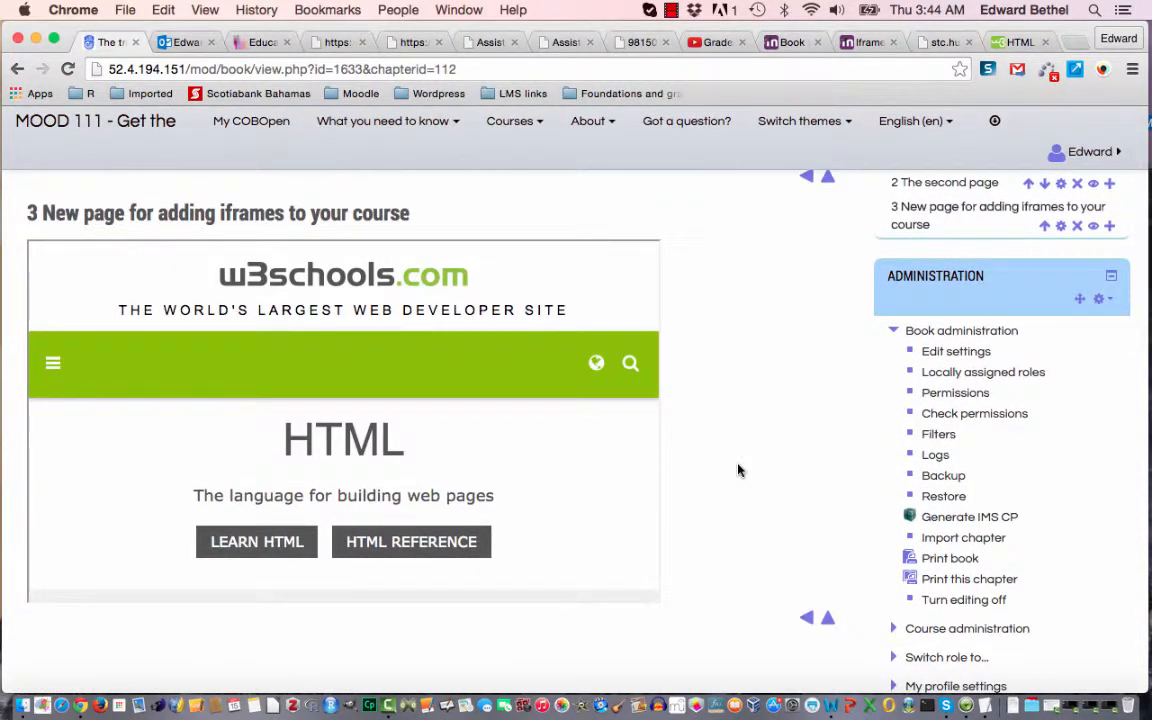
scroll(483, 470, down, 10)
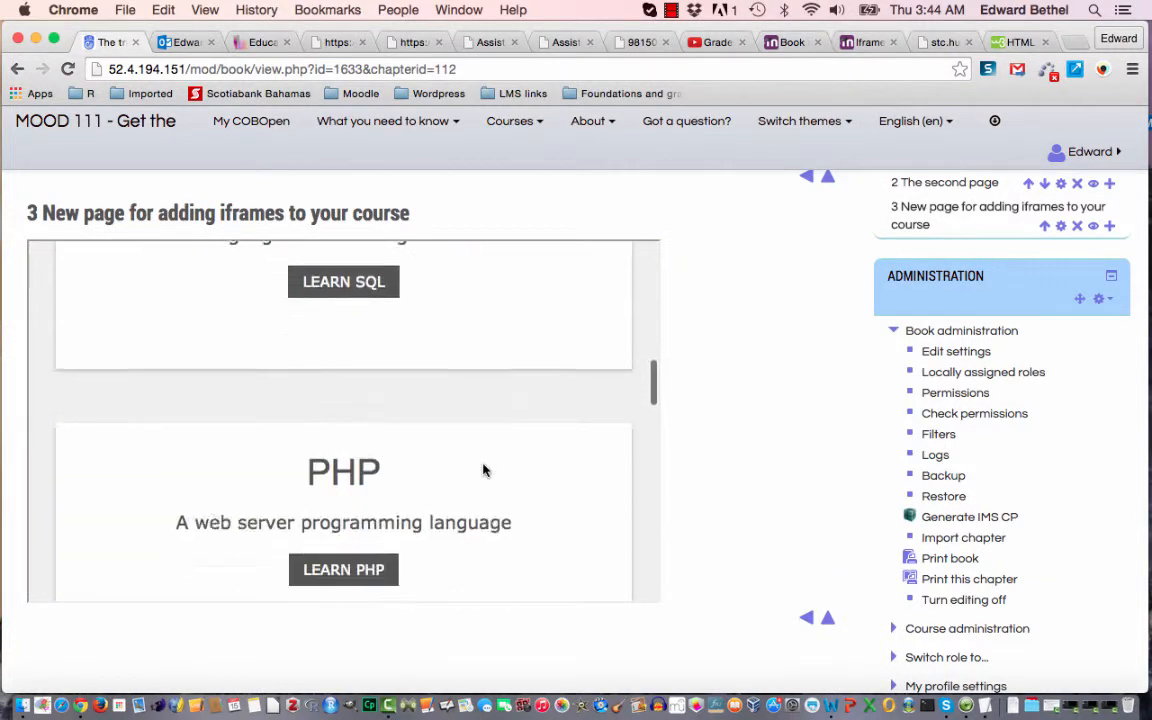
scroll(483, 470, up, 10)
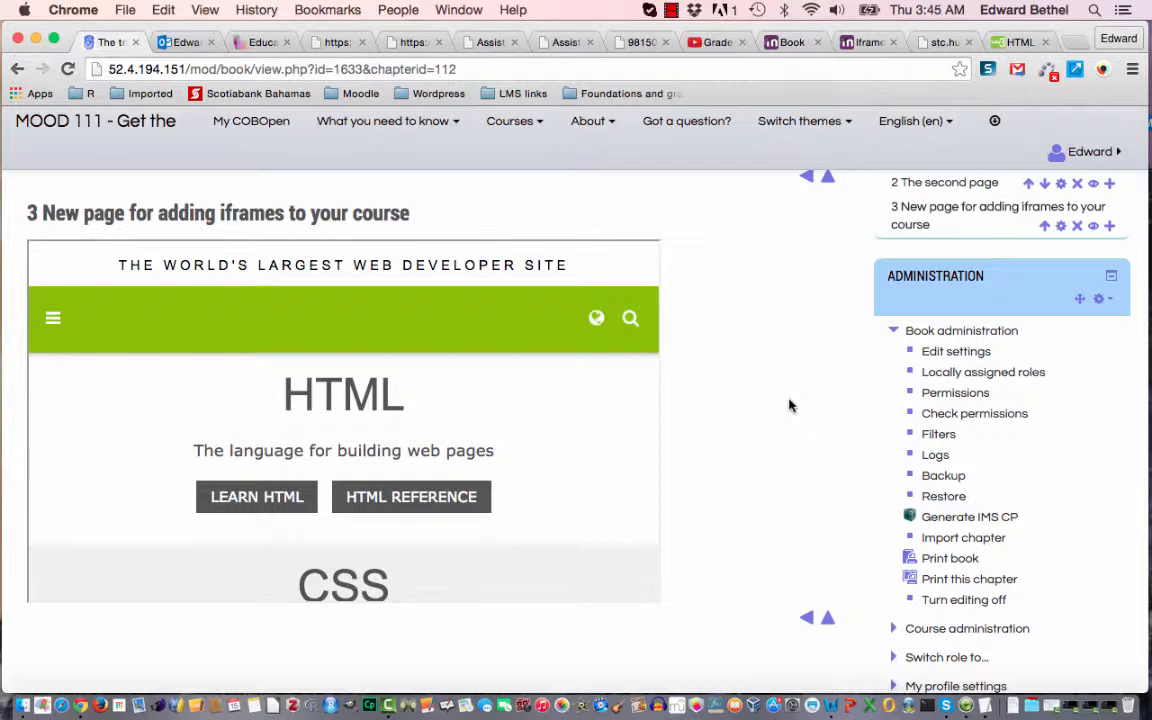
Open the iframe chapter for editing and show its content as HTML source in the expanded editor.
click(1062, 228)
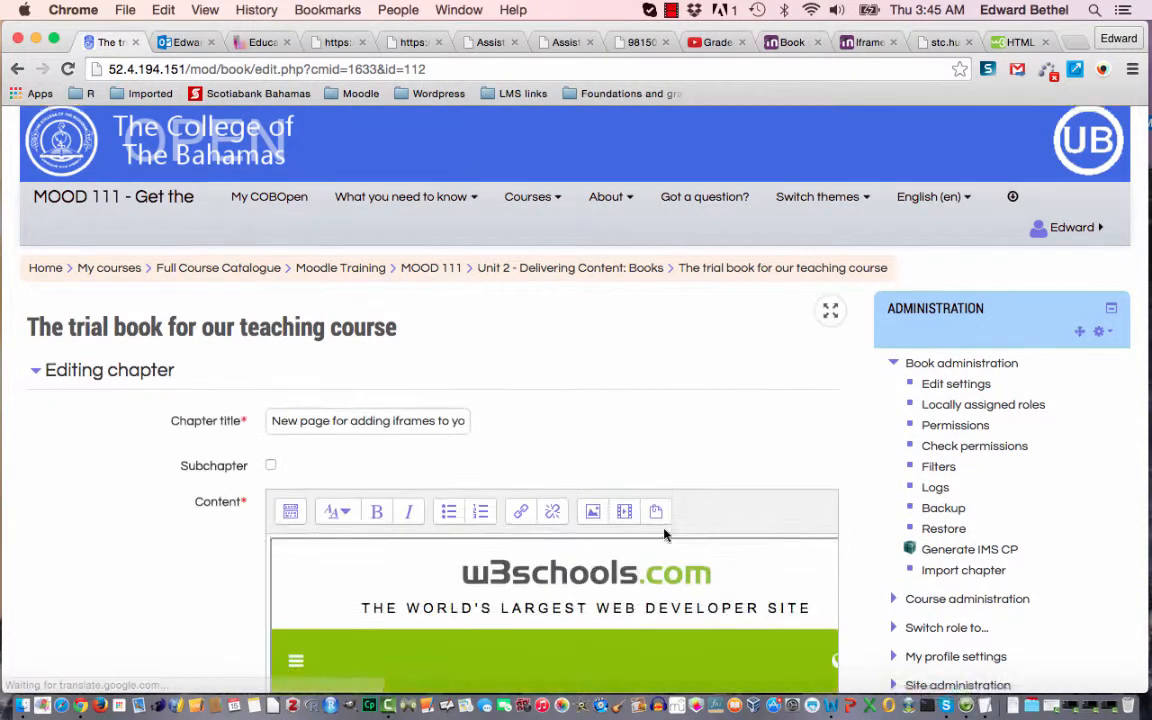
scroll(665, 535, down, 10)
scroll(215, 635, down, 3)
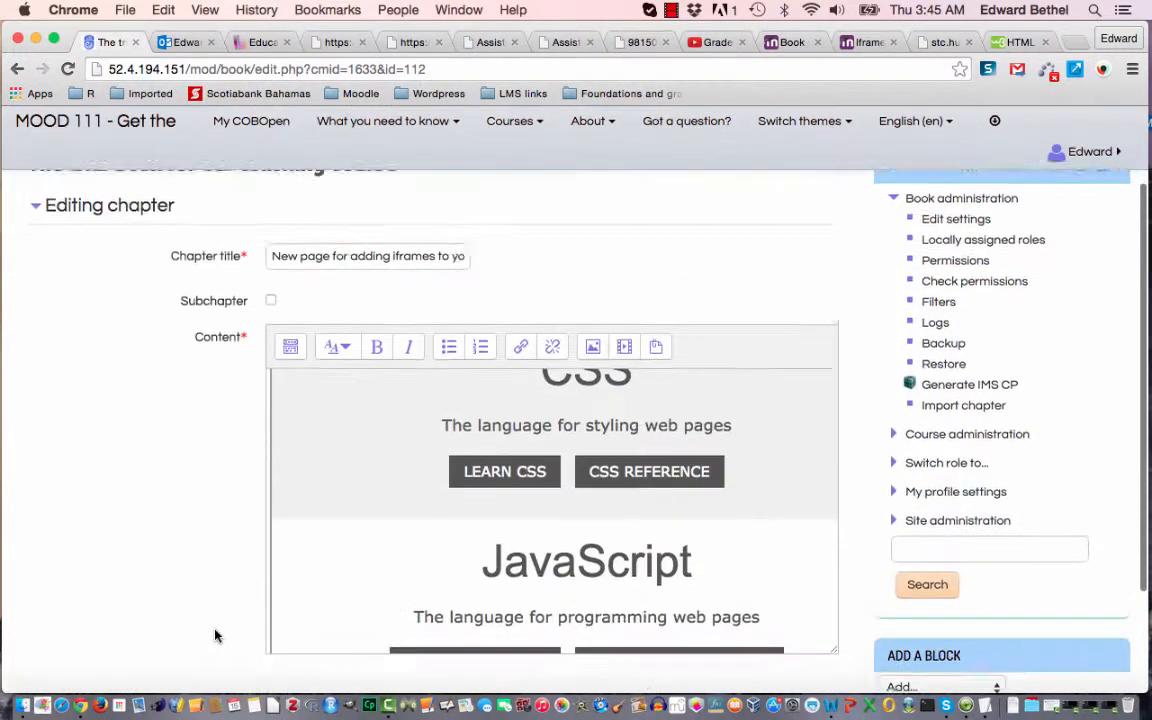
scroll(215, 635, down, 2)
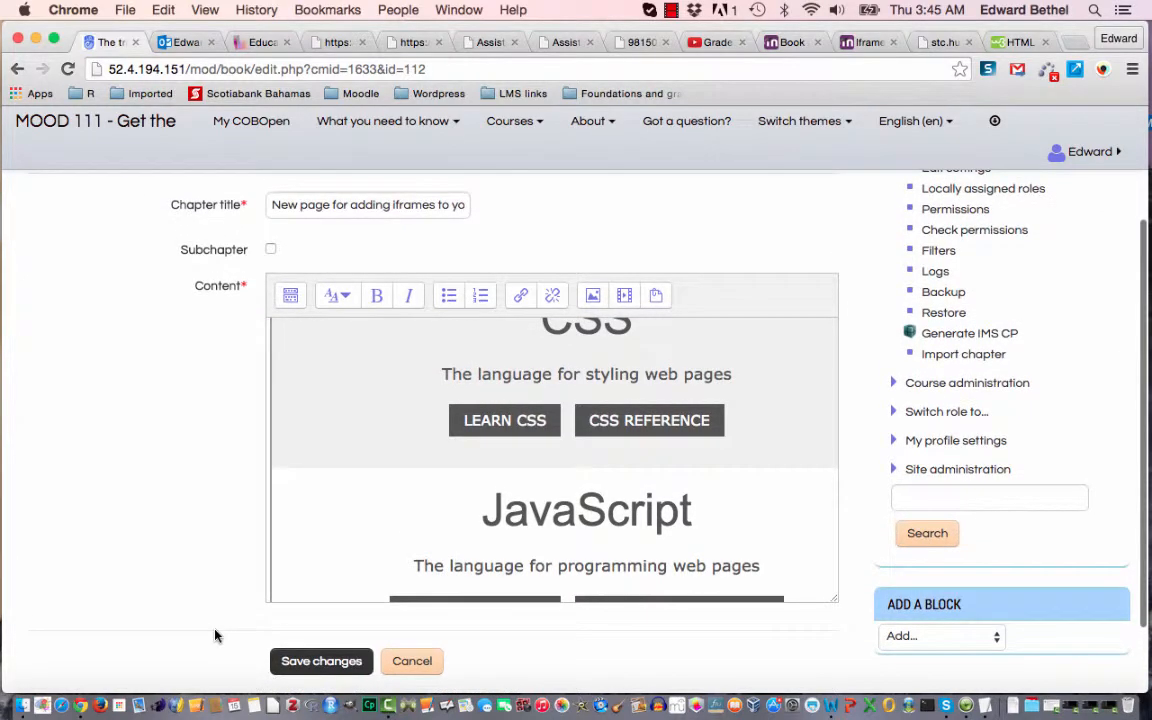
scroll(360, 501, up, 8)
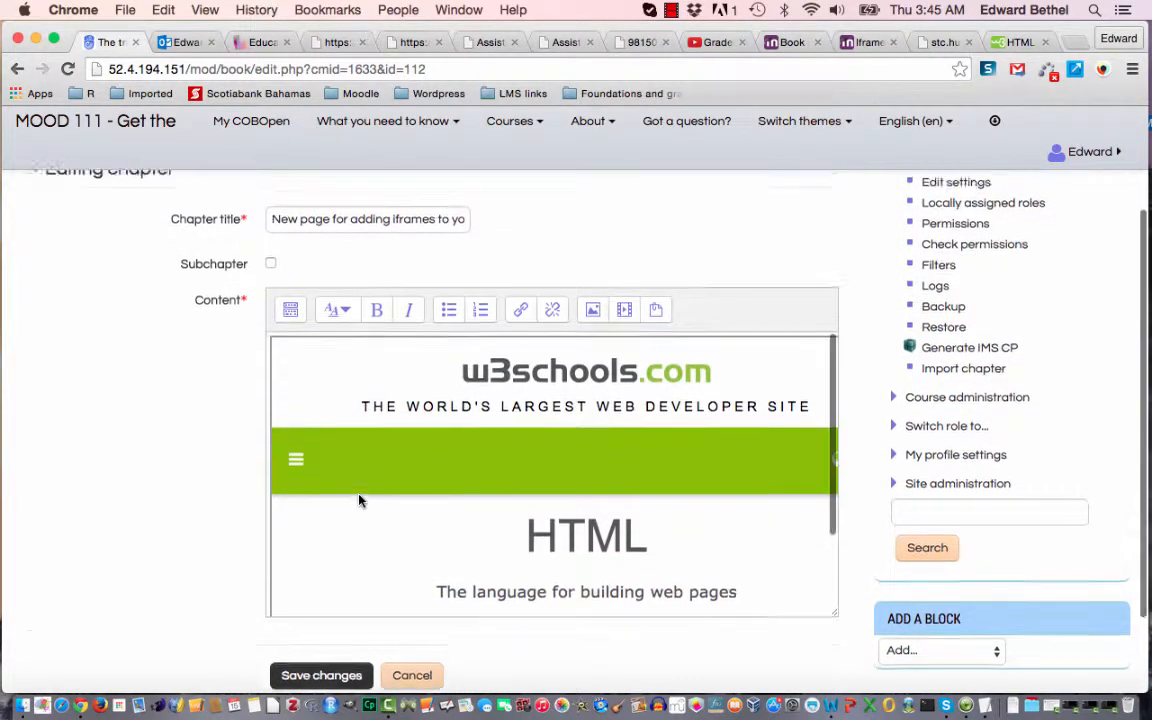
scroll(360, 501, up, 4)
scroll(213, 567, down, 3)
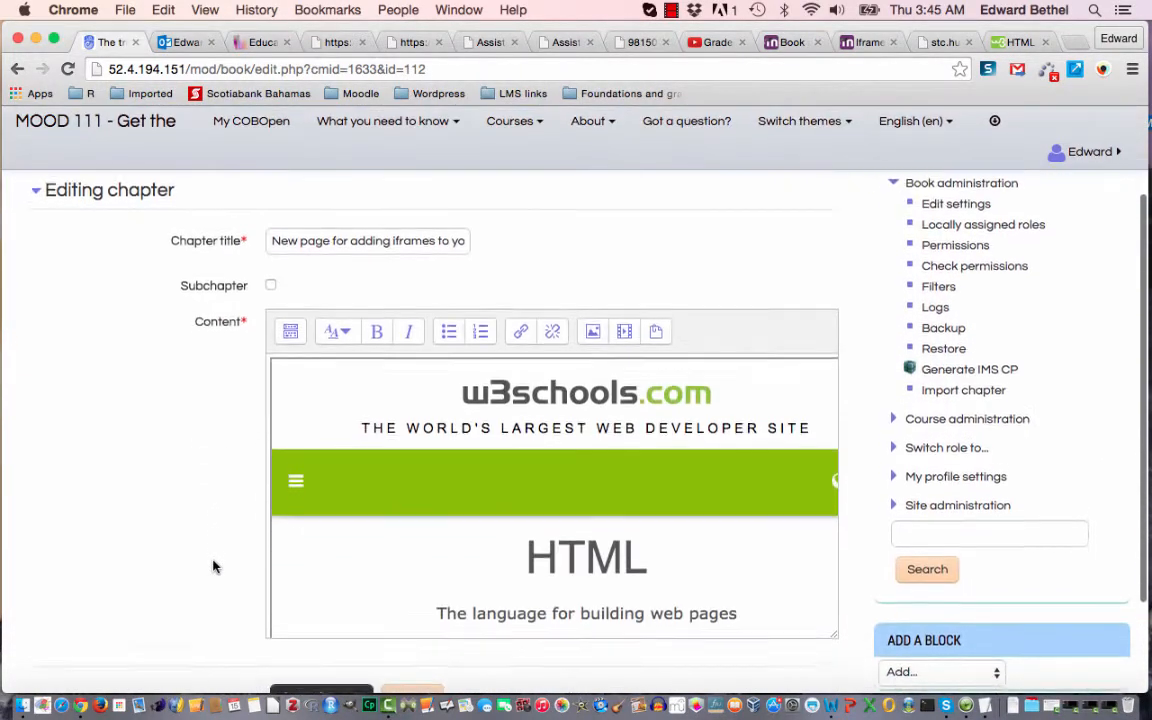
click(291, 326)
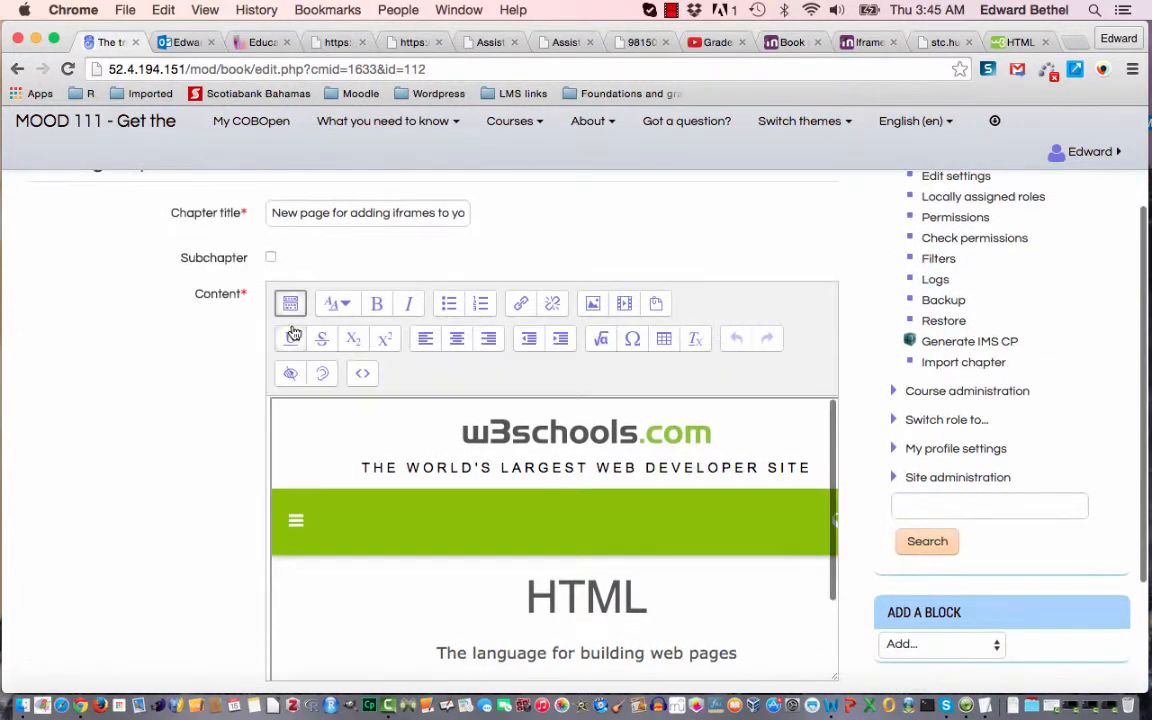
click(363, 375)
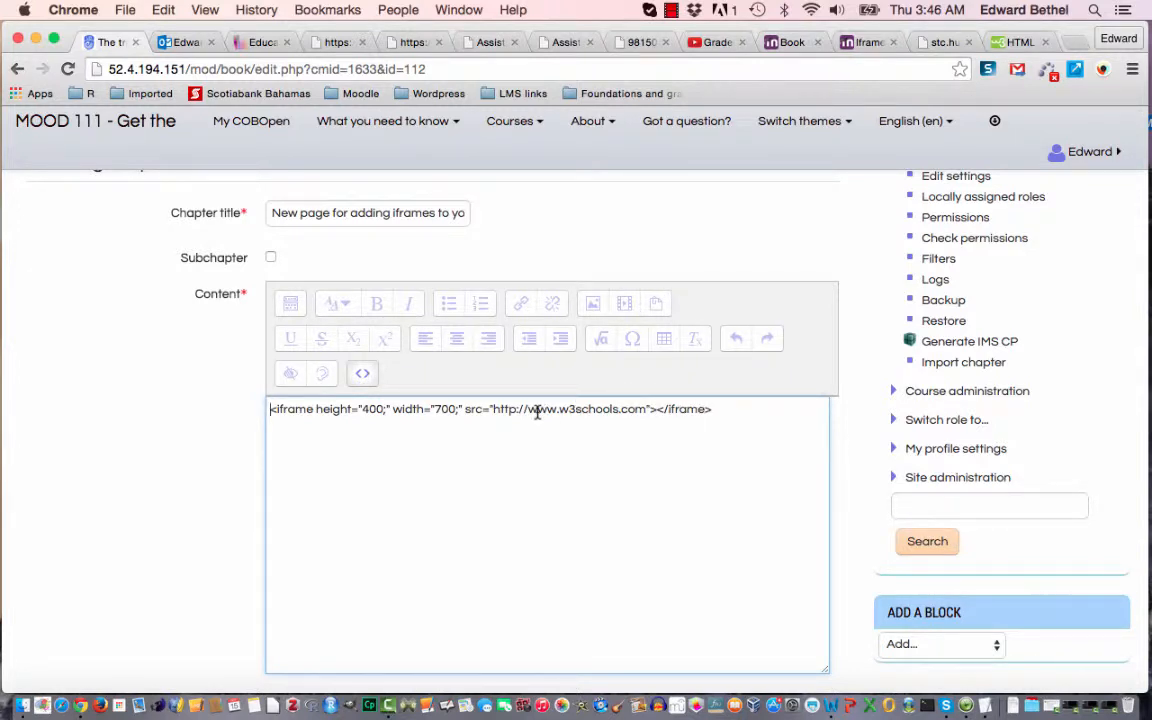
Separate the closing iframe tag from the opening tag with a blank line, highlighting the start of the opening tag and the closing tag.
click(658, 409)
key(Return)
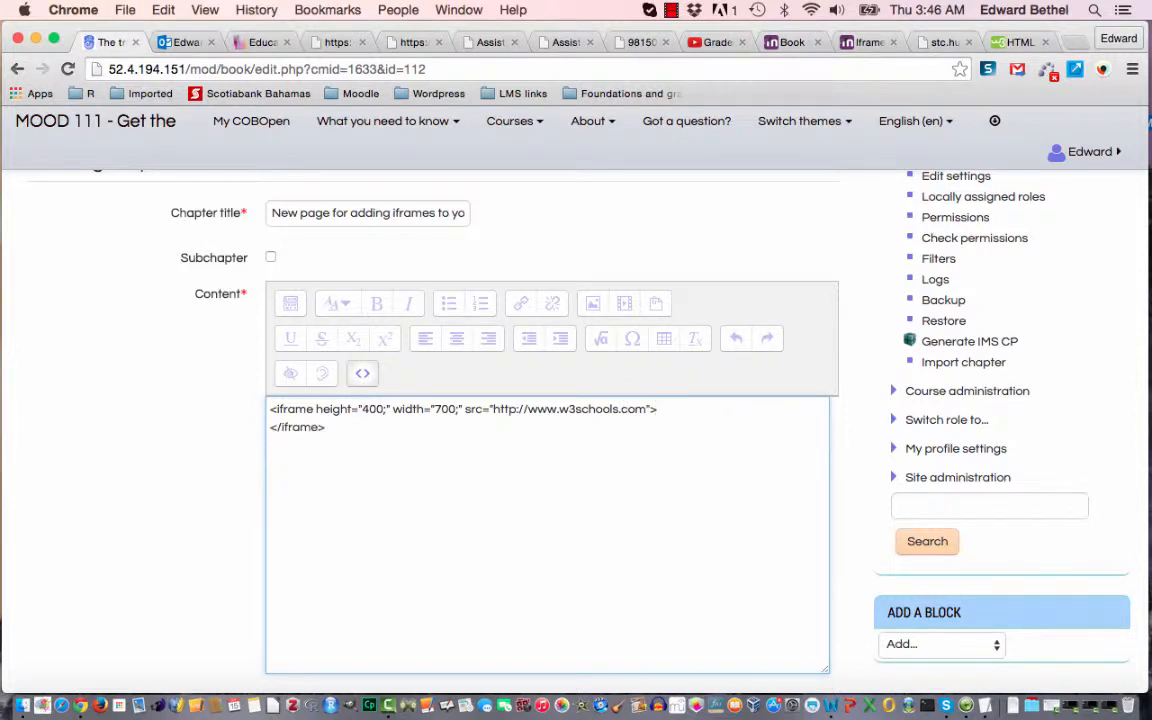
key(Return)
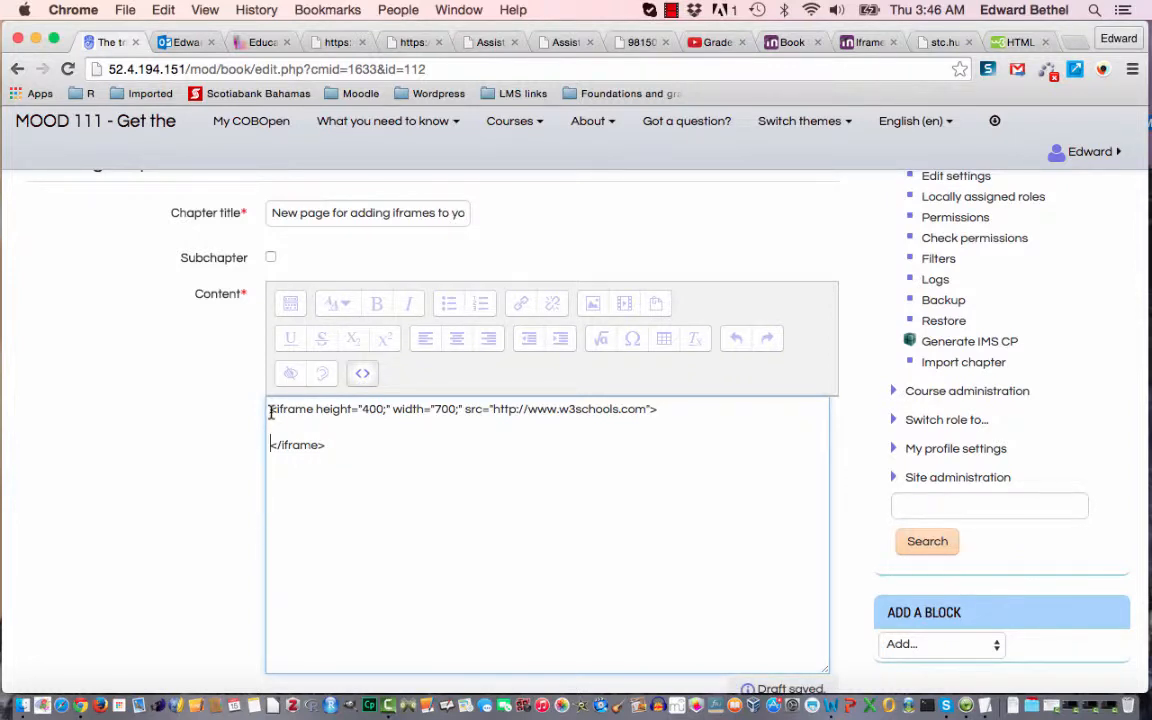
drag(270, 411, 313, 412)
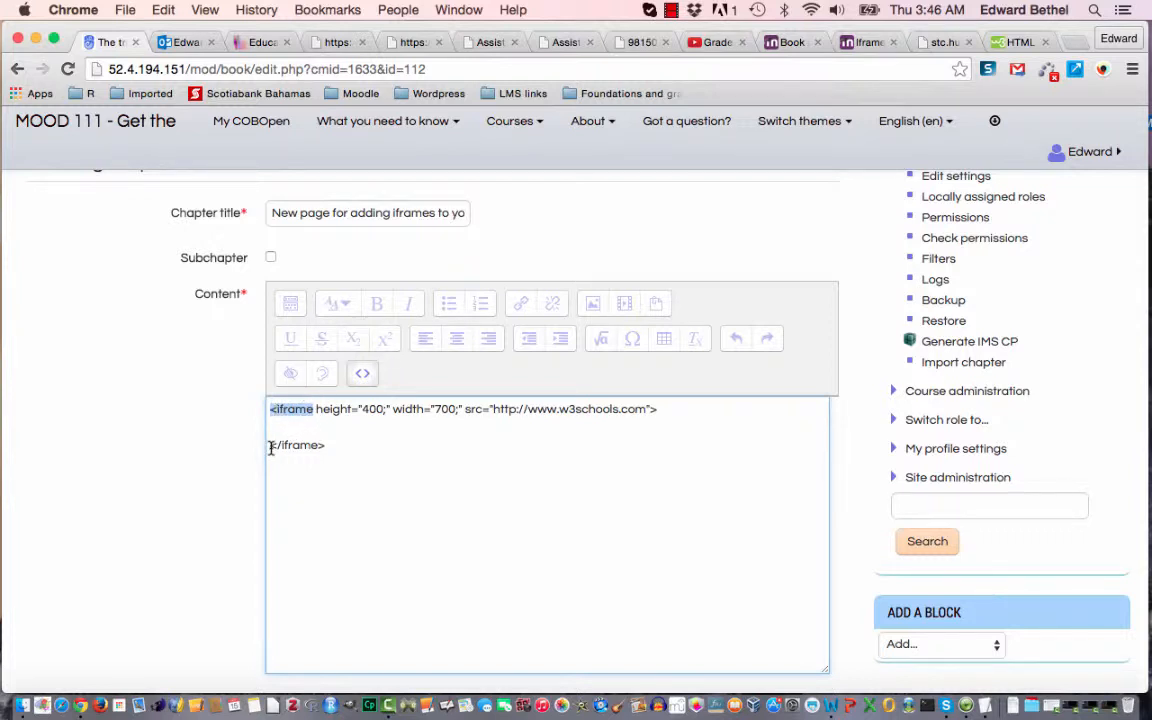
drag(270, 448, 323, 448)
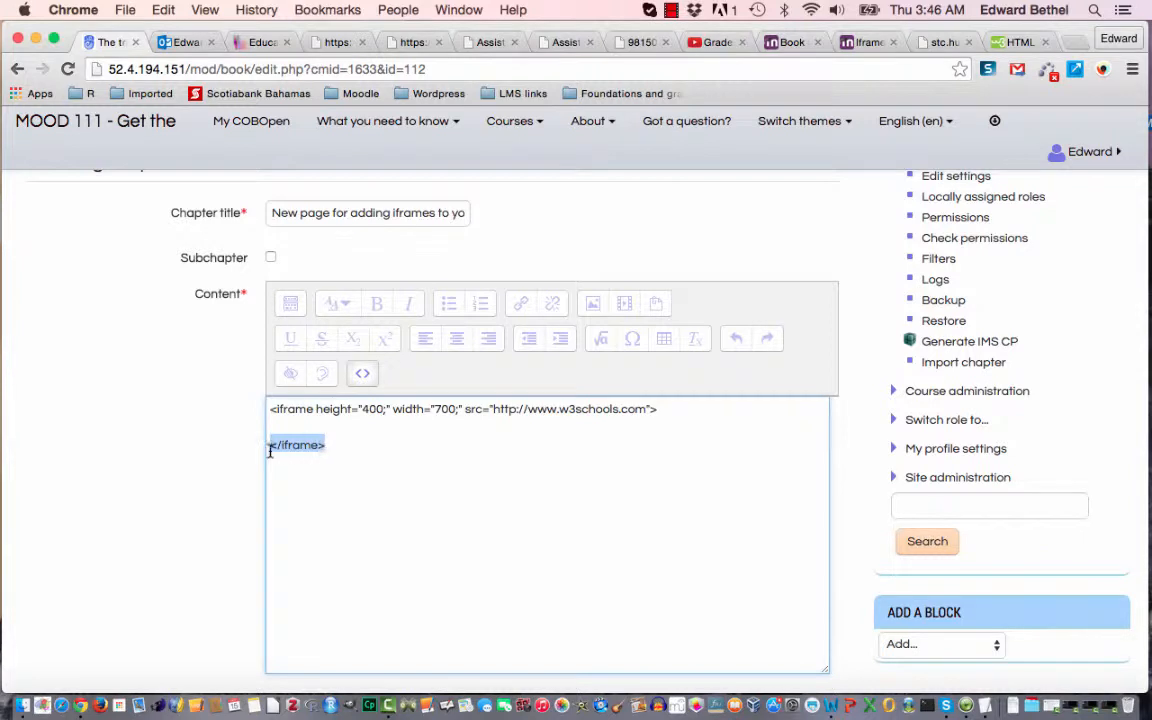
click(280, 445)
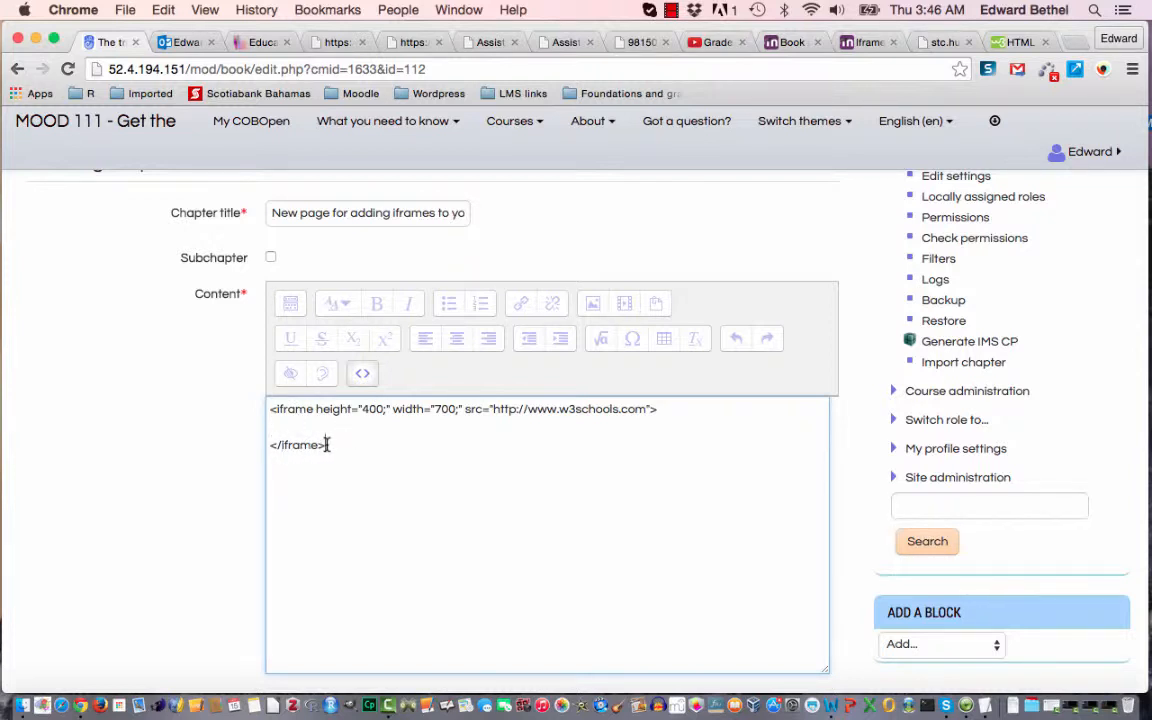
Delete the existing iframe code and begin a new tag with <iframe src=" in the chapter's HTML source.
drag(327, 444, 253, 398)
key(BackSpace)
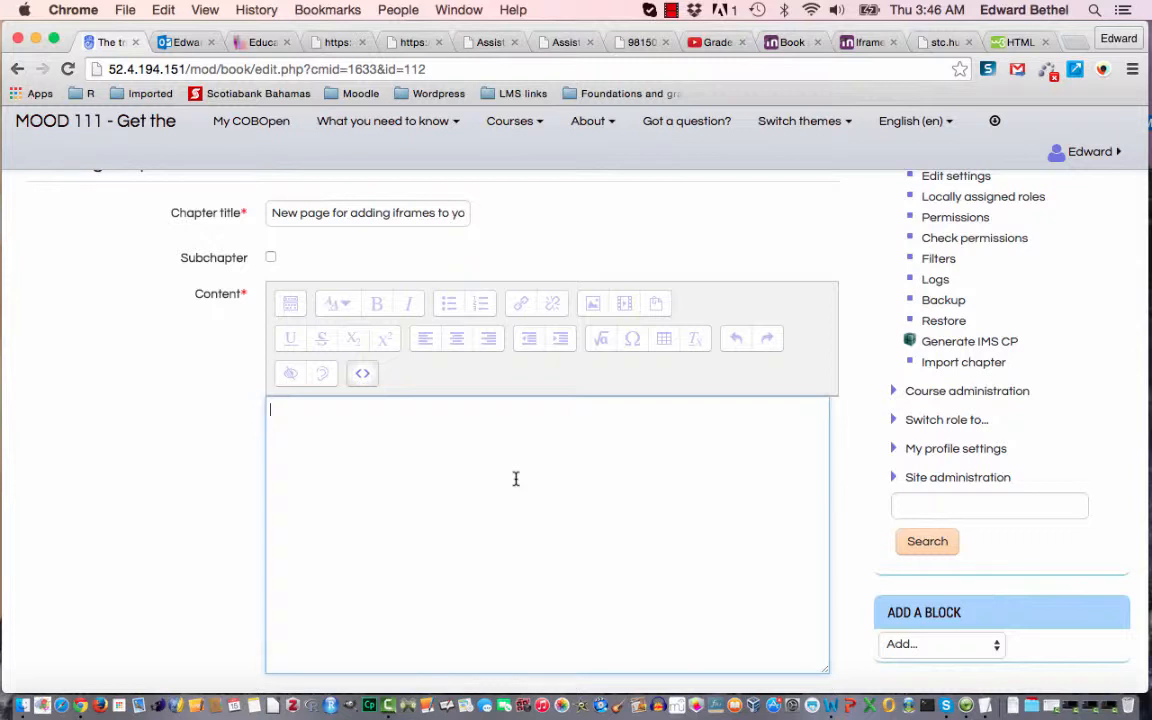
text(<iframe src=)
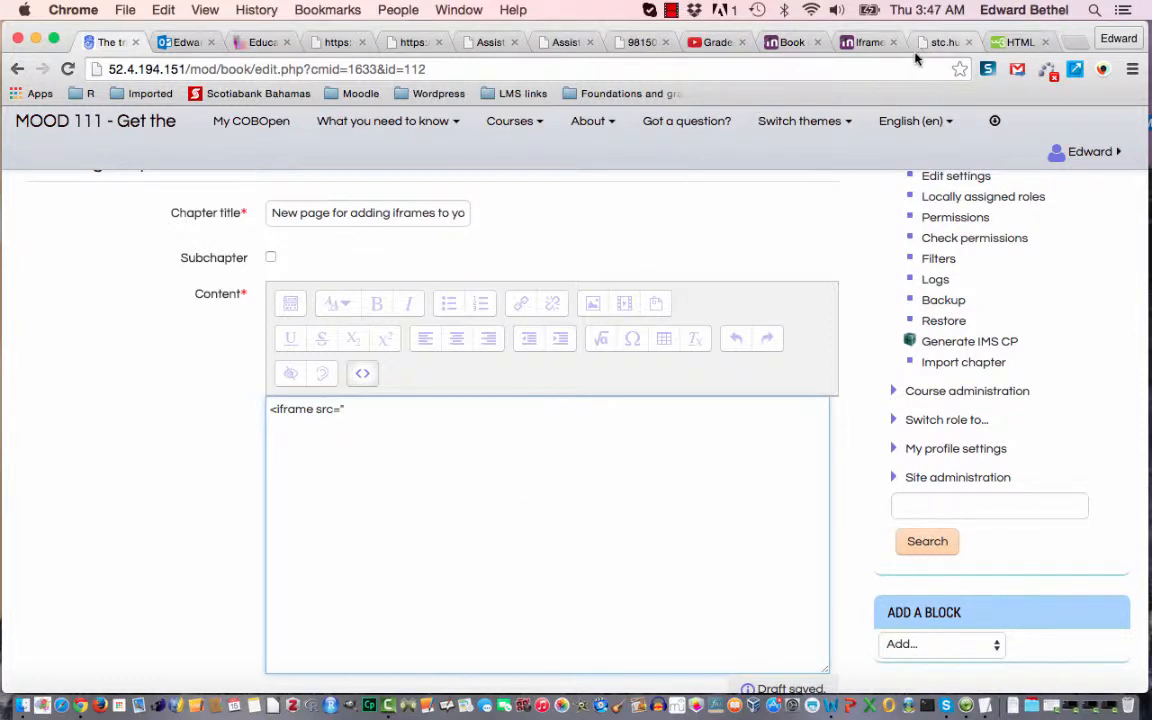
Search for wikipedia in a new browser tab, open the English Wikipedia main page and copy its address.
click(1071, 42)
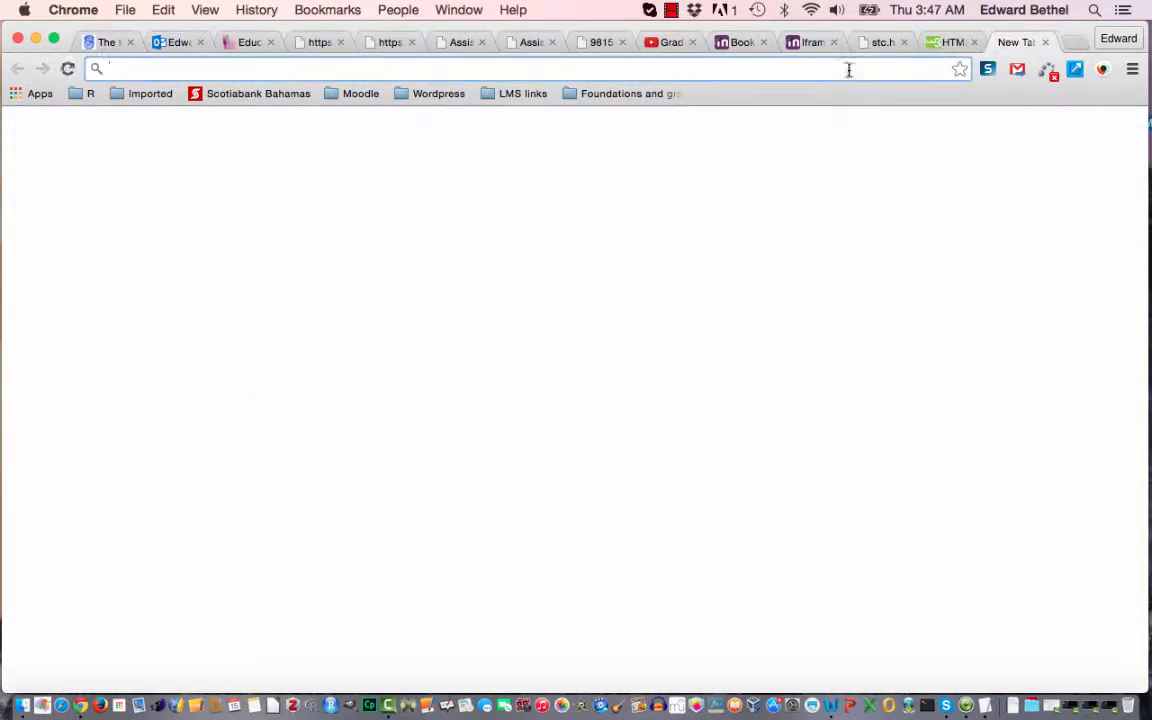
text(wikipedi)
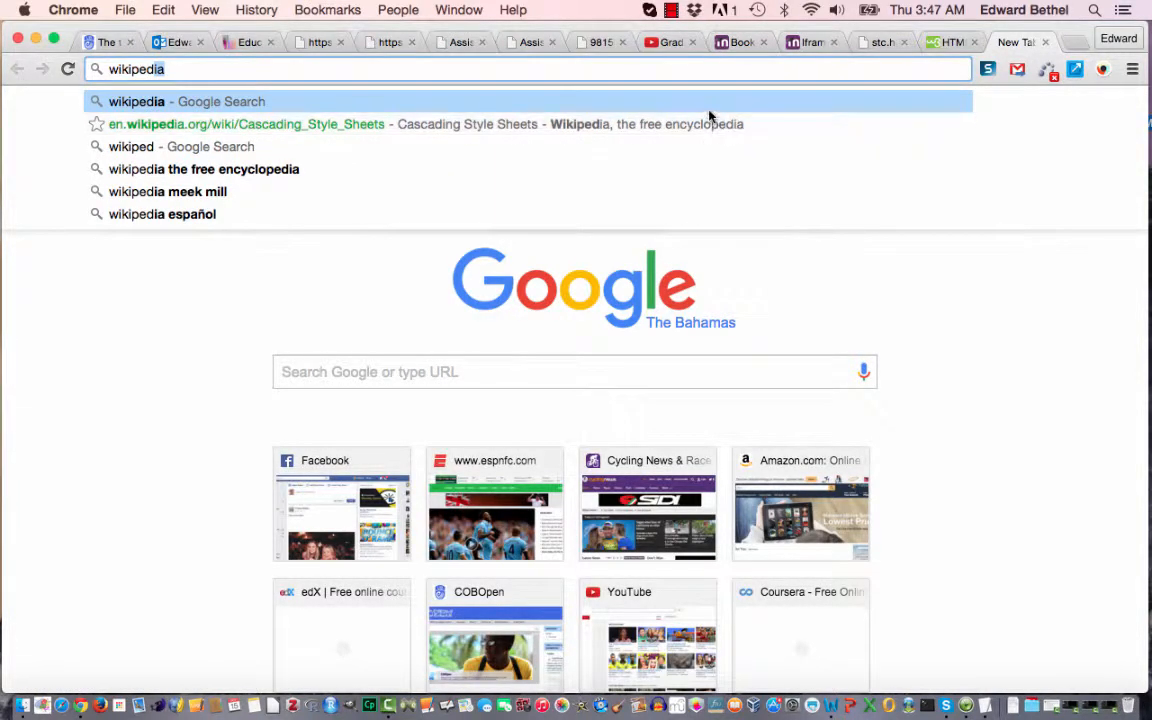
key(Return)
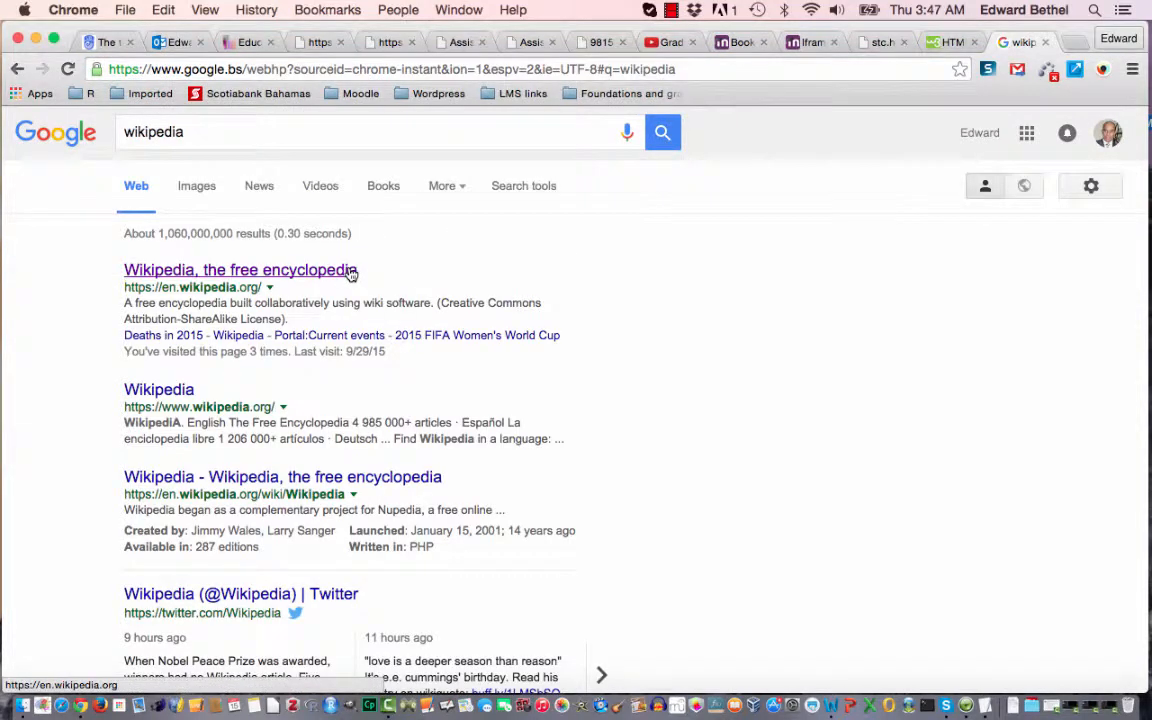
click(352, 272)
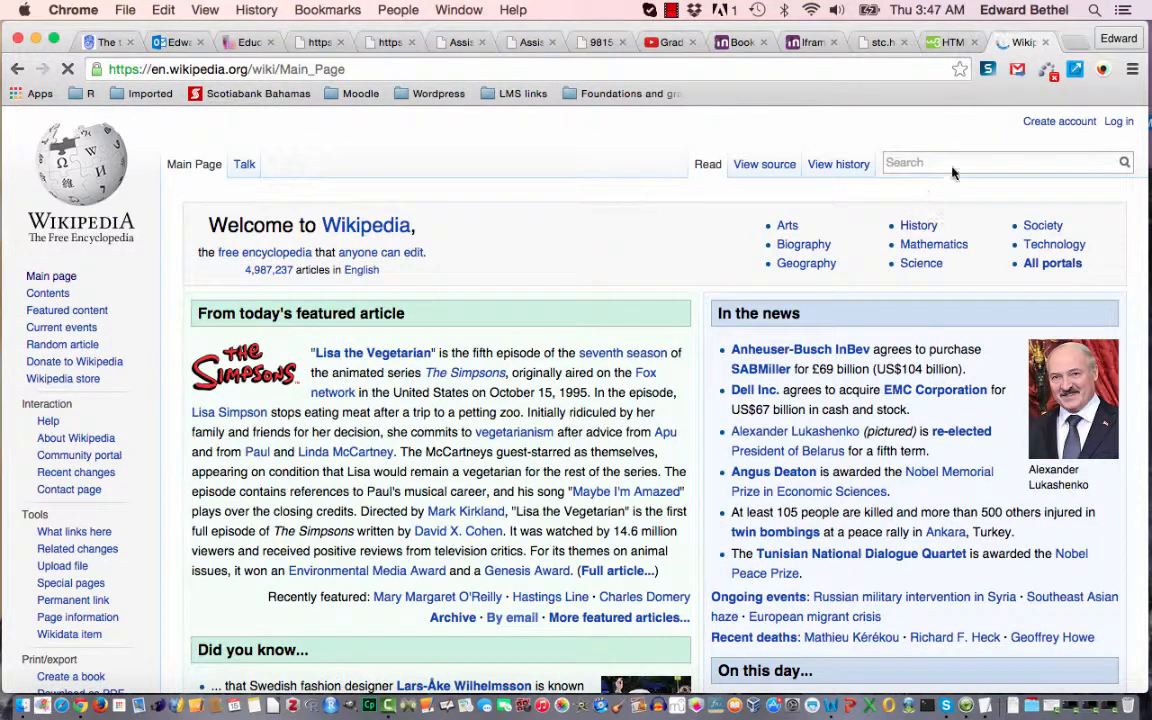
click(620, 72)
key(super+c)
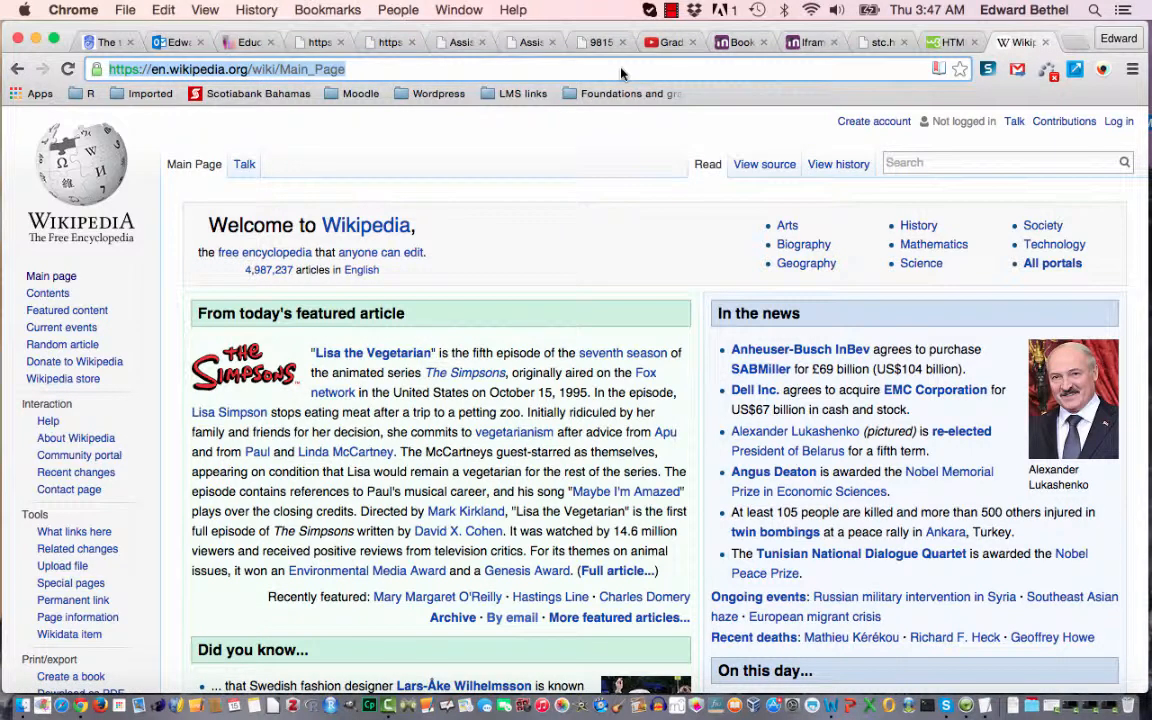
Return to the chapter source, paste the Wikipedia address as the iframe's src value and complete the code with "></iframe>.
click(107, 43)
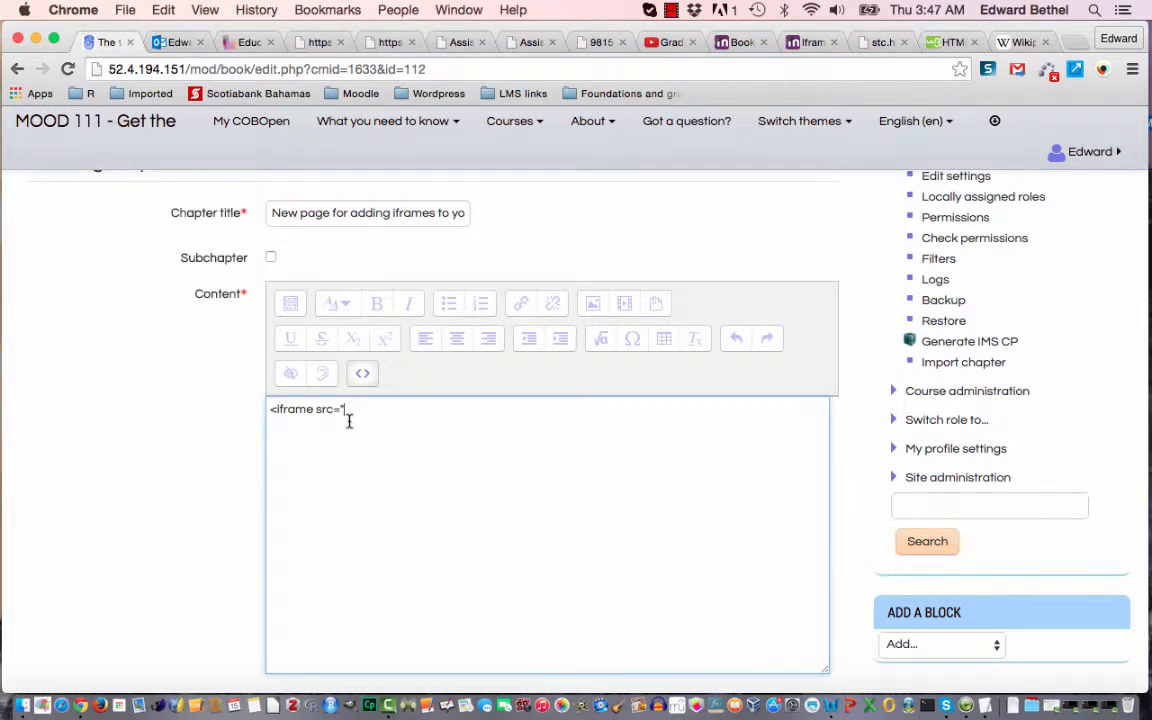
key(super+v)
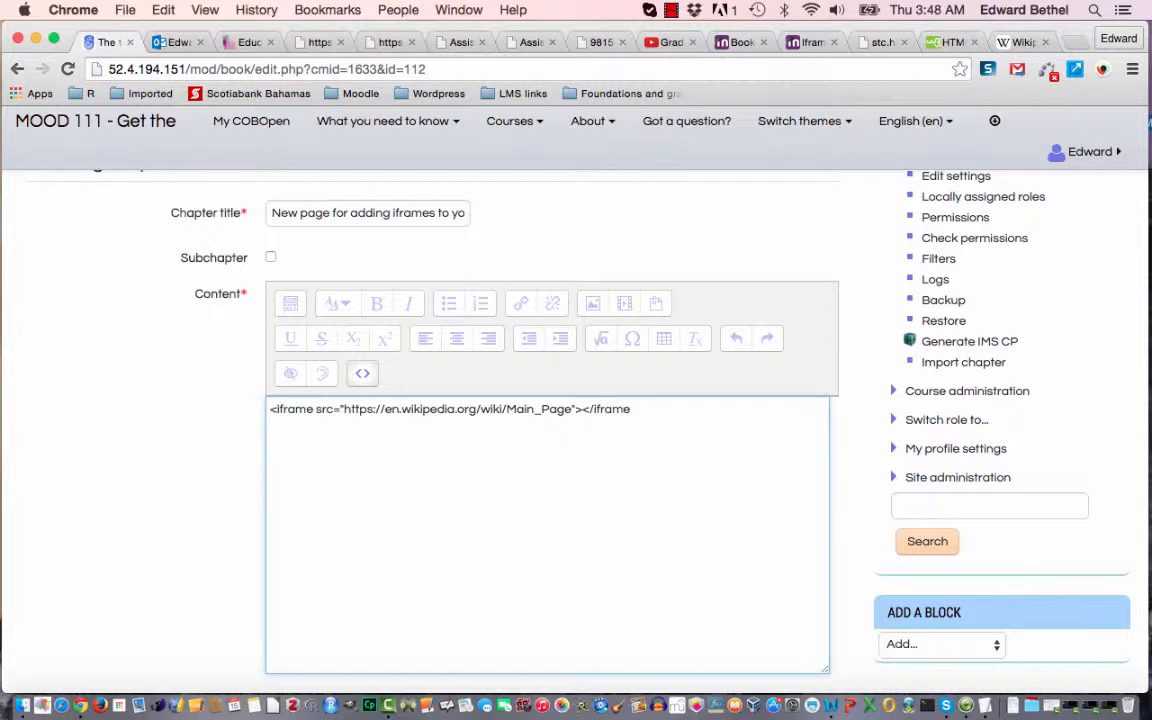
scroll(576, 420, down, 3)
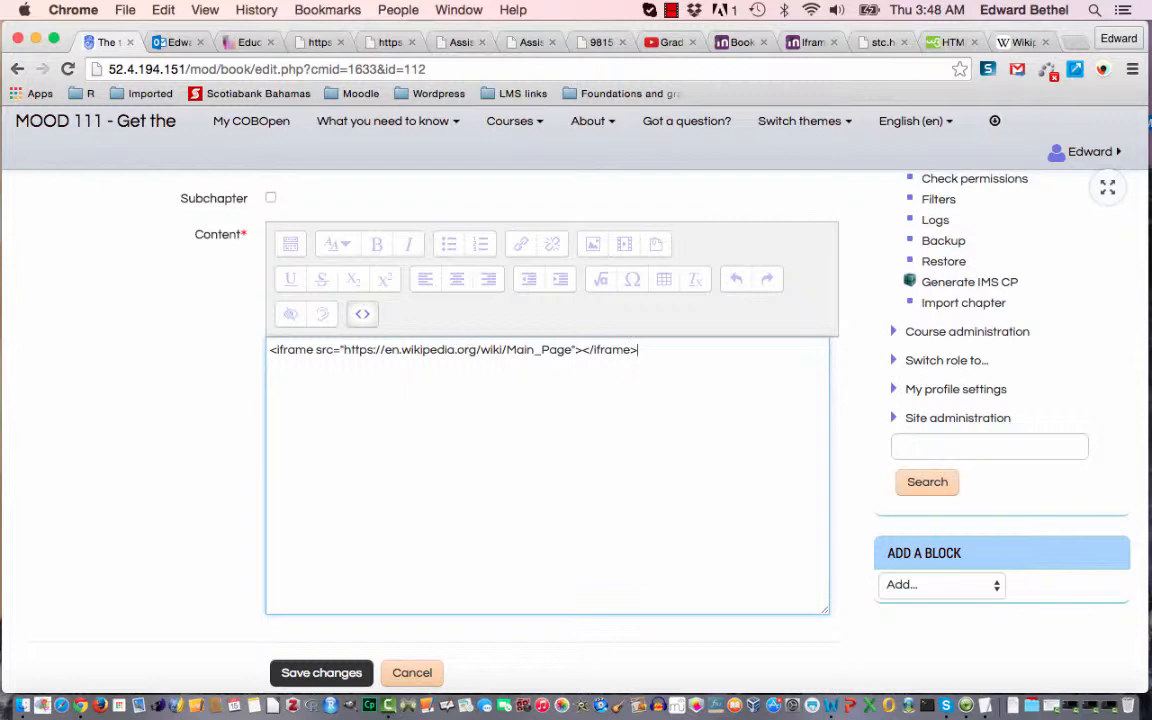
scroll(576, 420, down, 5)
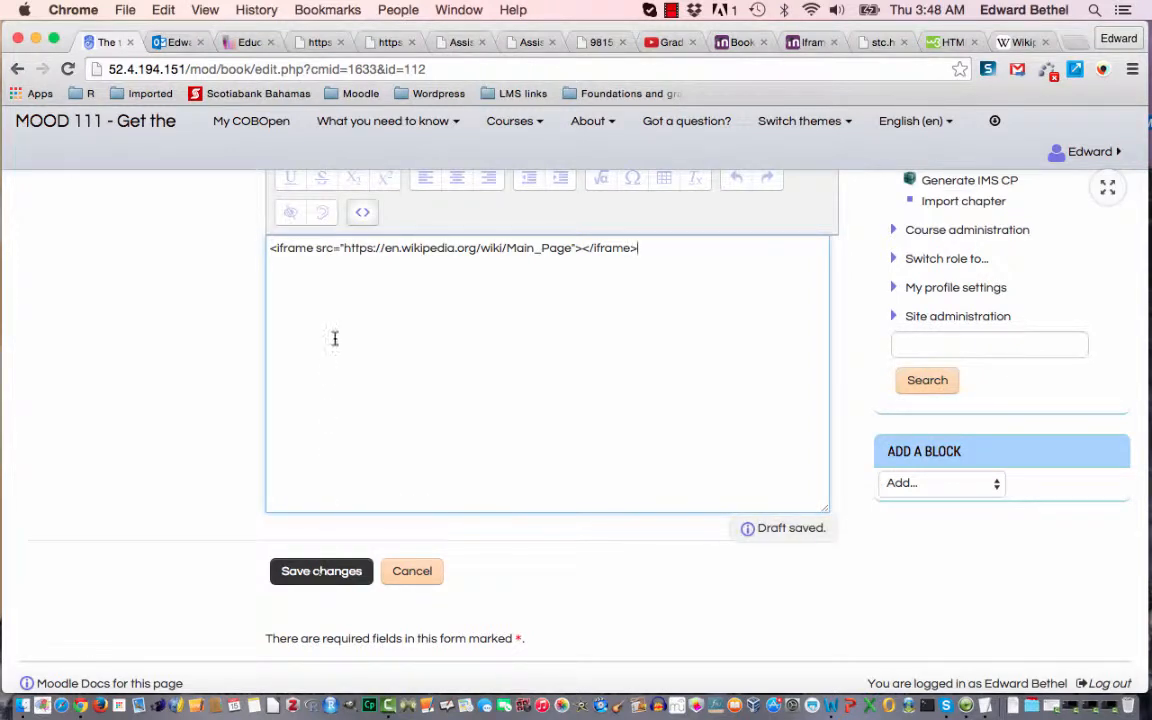
scroll(365, 225, up, 3)
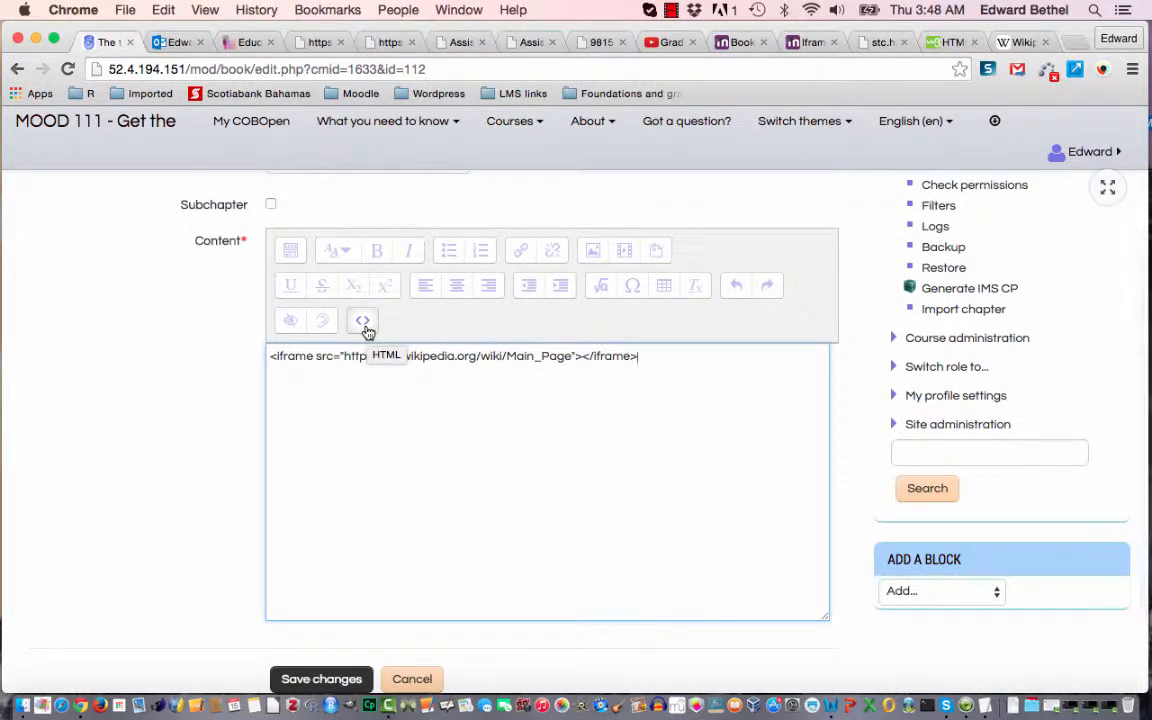
Preview the embedded page, return to the HTML source and add width=700; height=400; before src in the opening iframe tag.
click(363, 322)
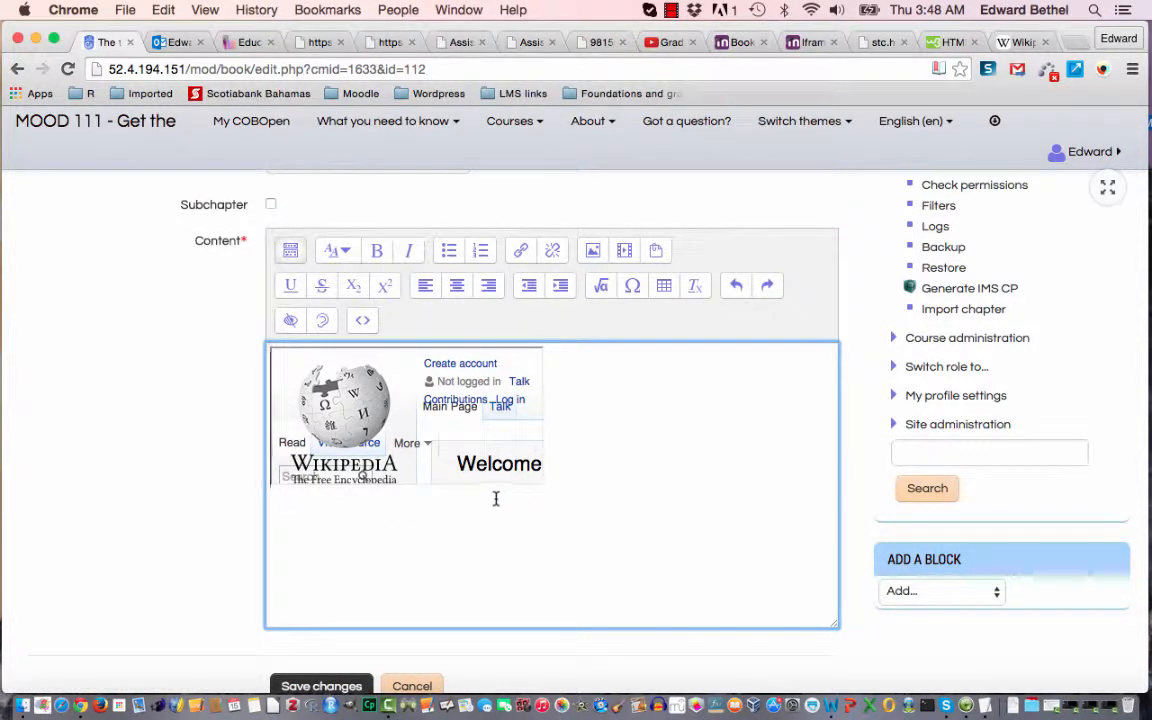
click(363, 320)
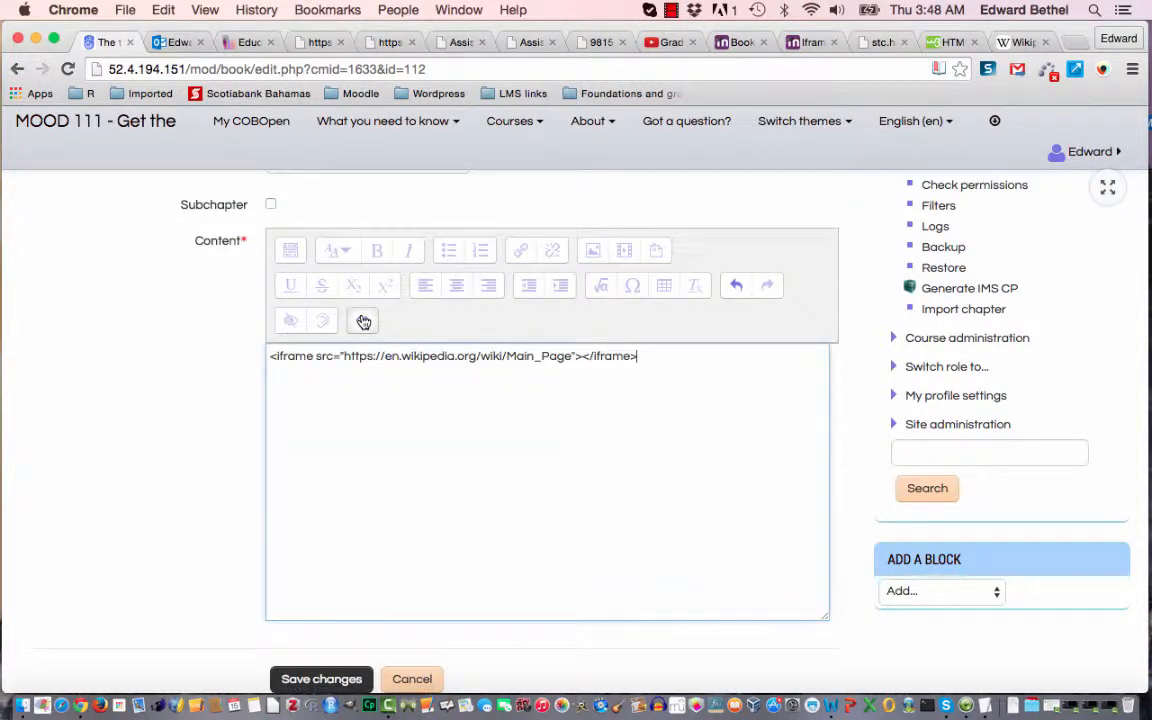
click(316, 357)
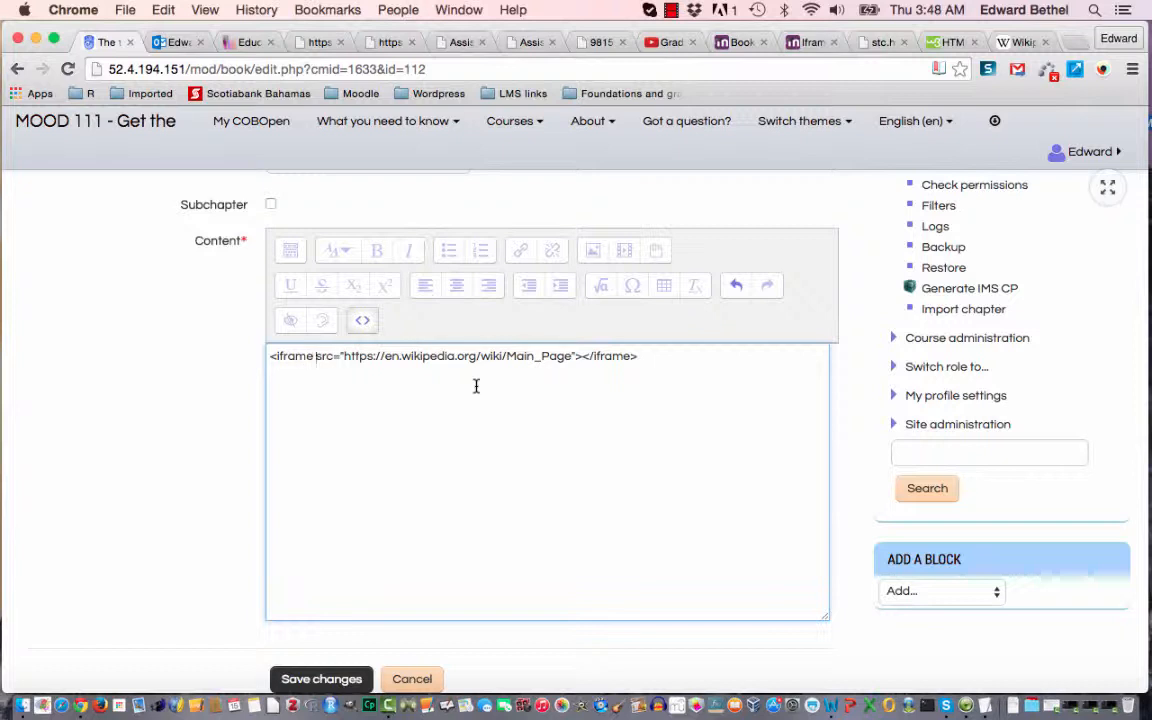
text(width)
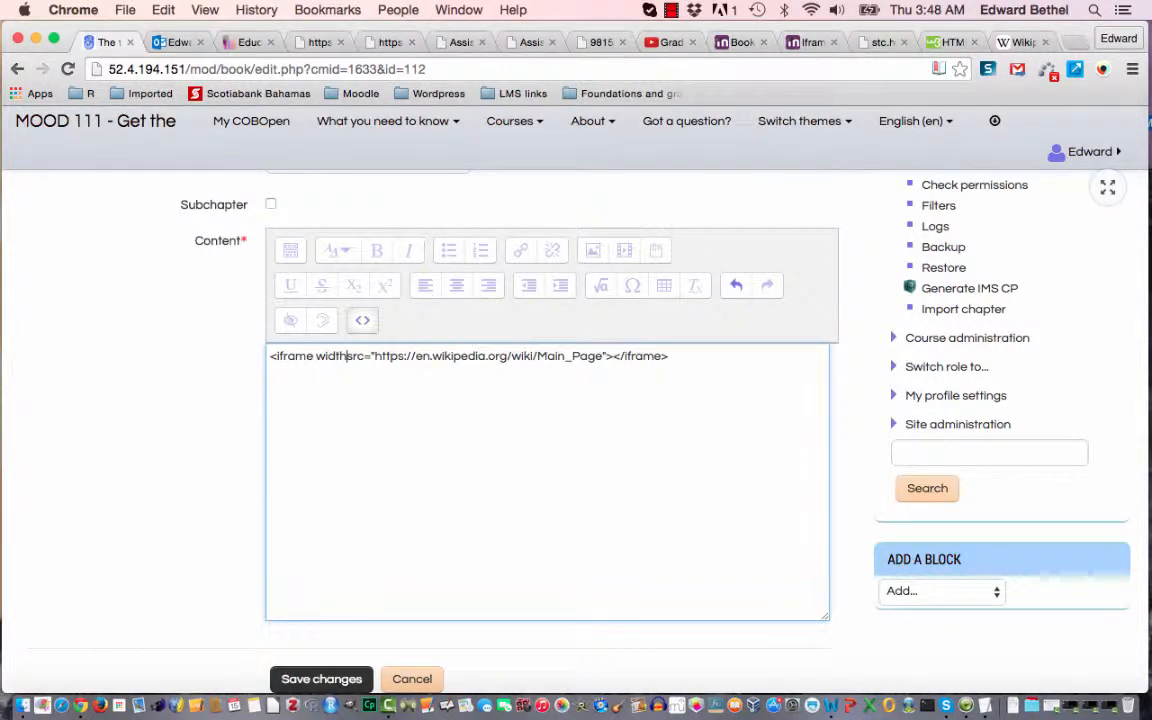
text(=)
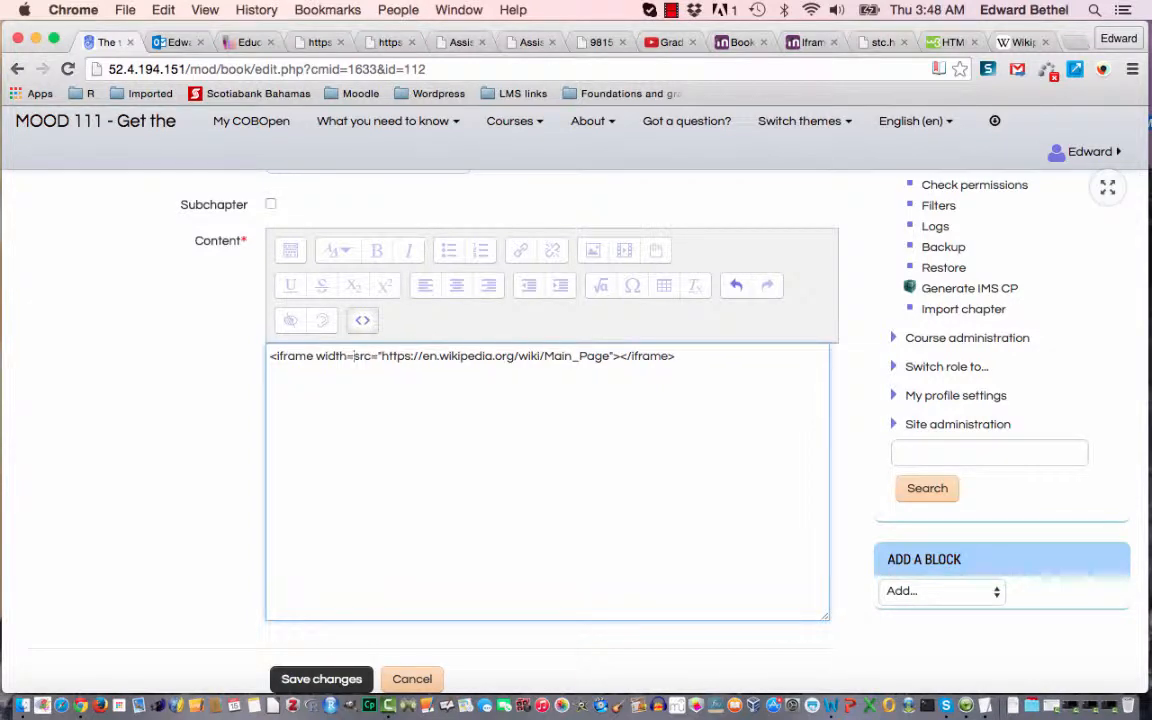
text(700)
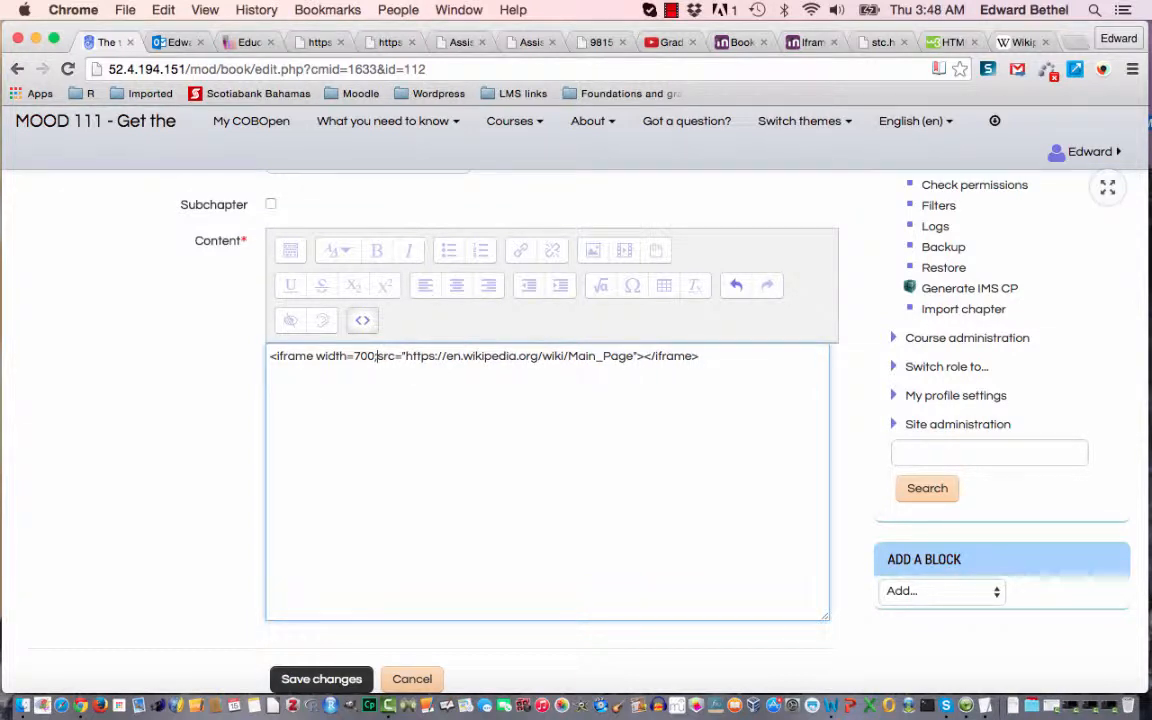
text(; )
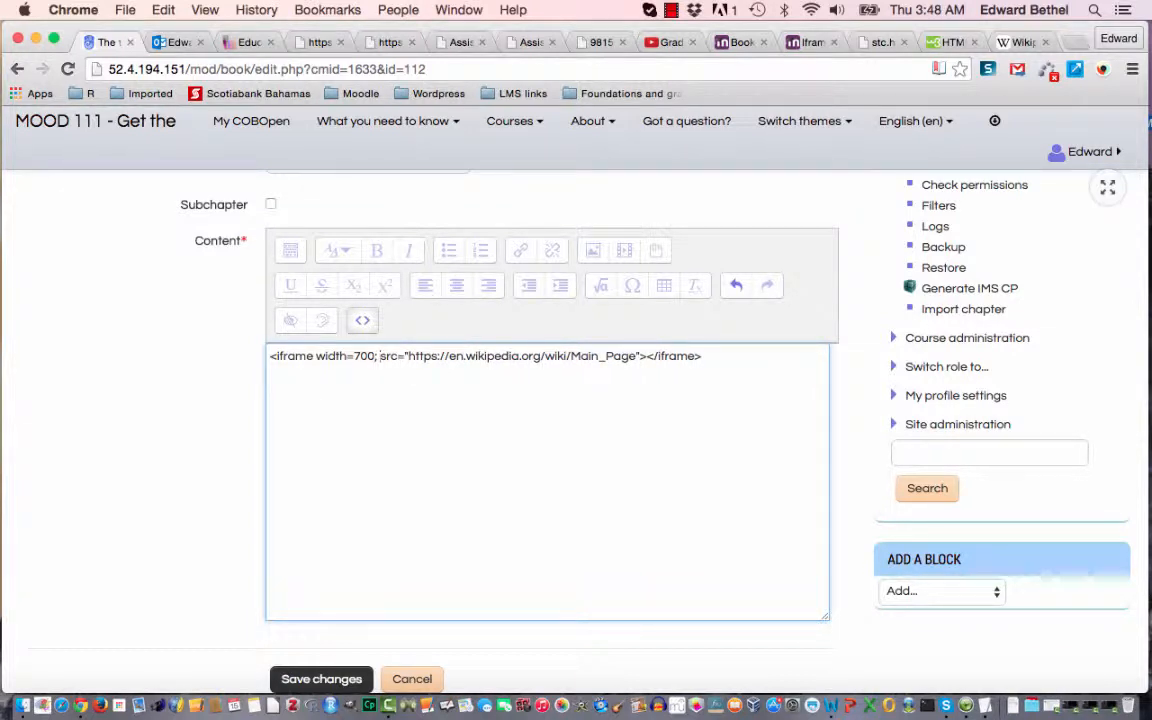
text(height)
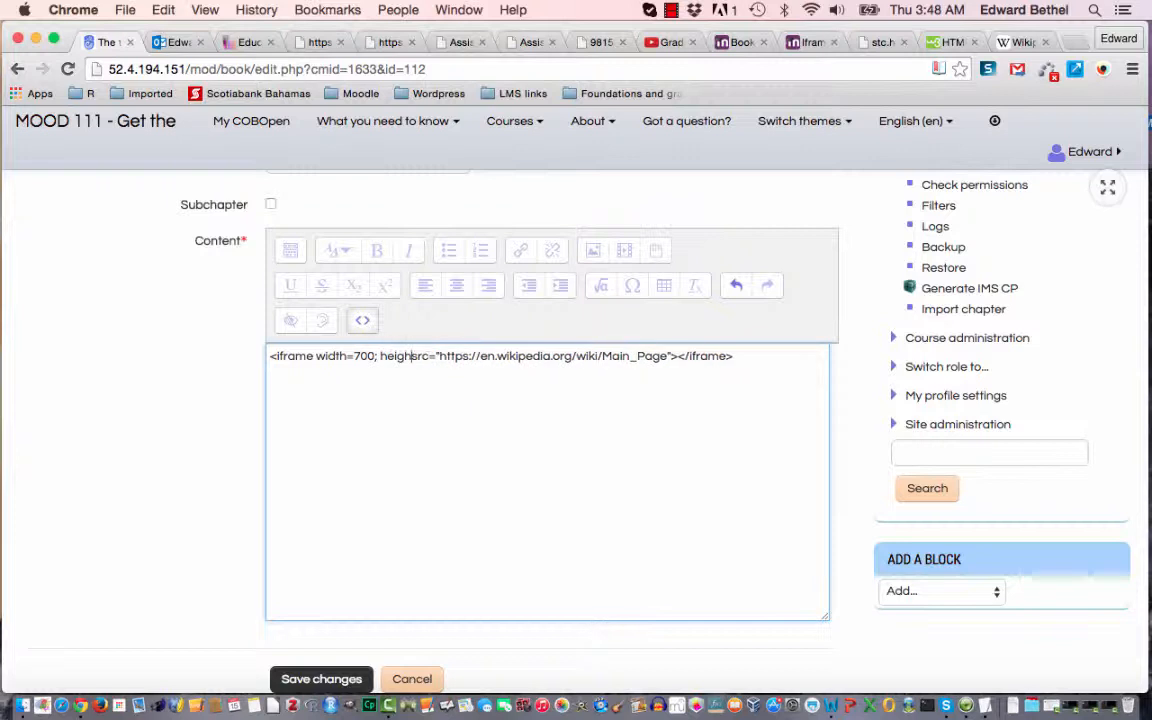
text(=)
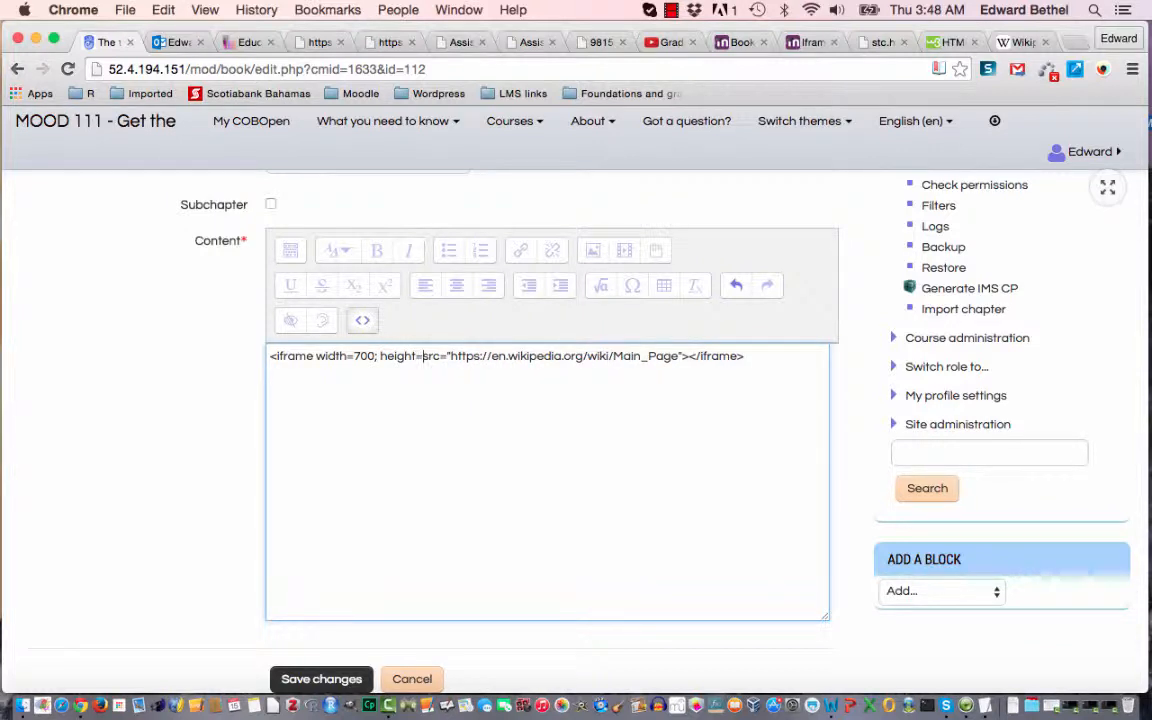
text(400;)
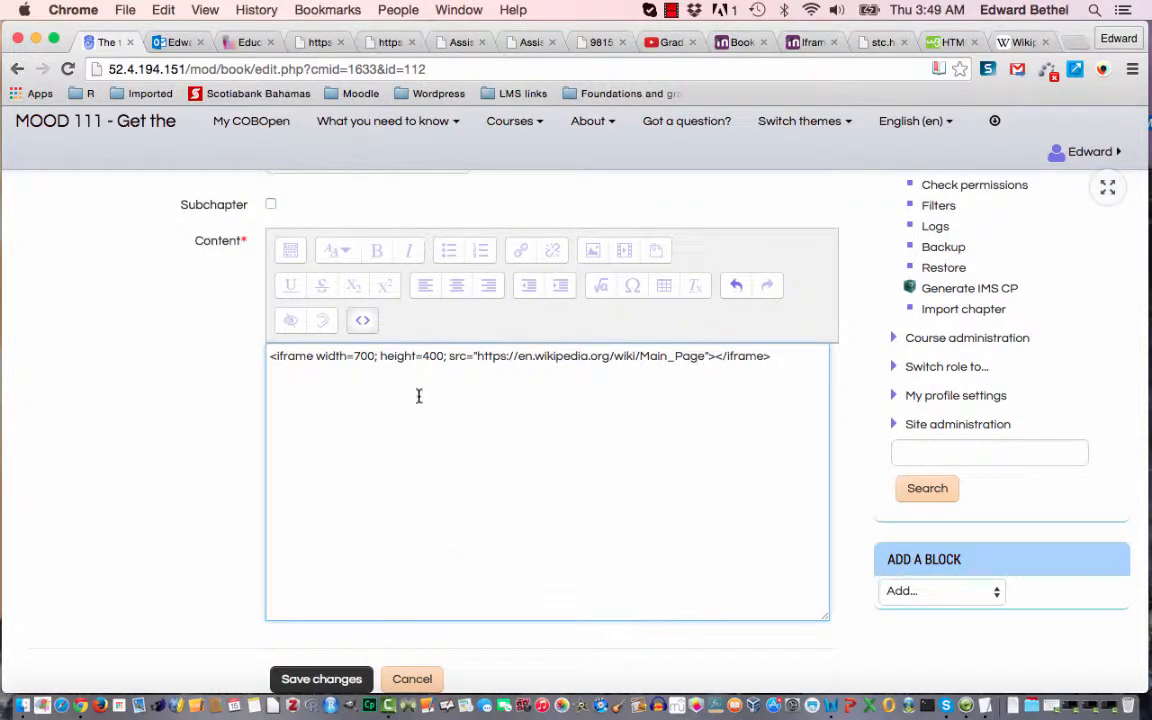
Preview the resized iframe in the visual editor and look through the embedded Wikipedia page.
click(366, 328)
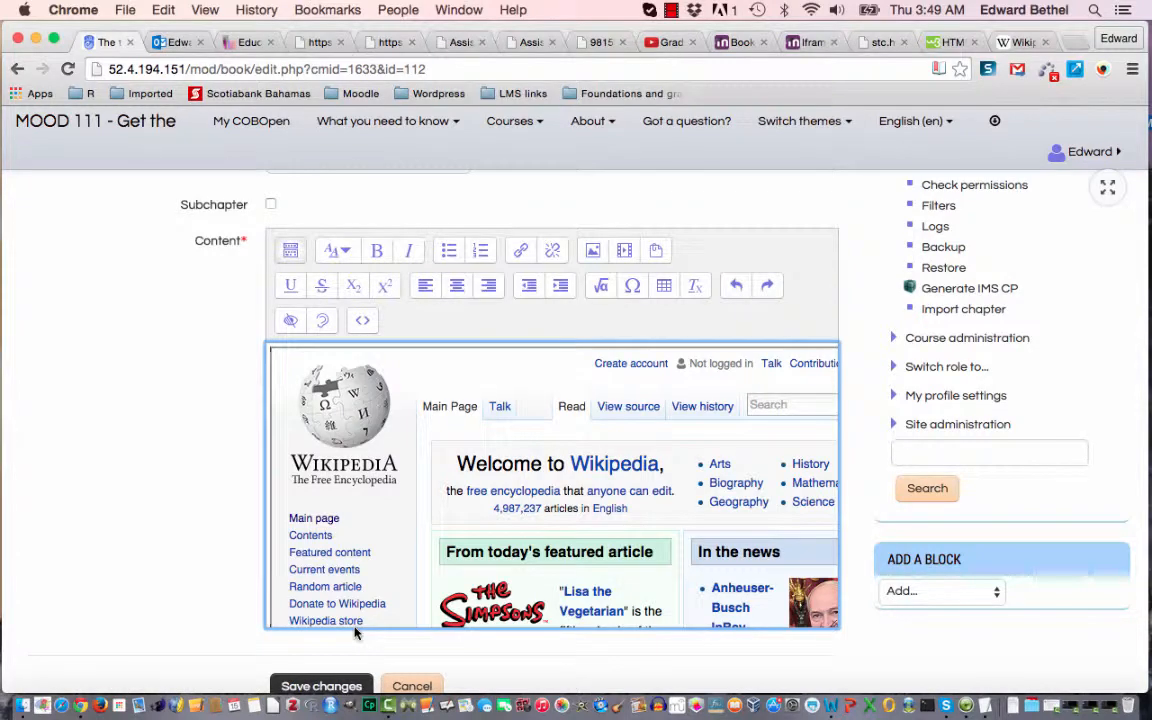
scroll(508, 530, down, 10)
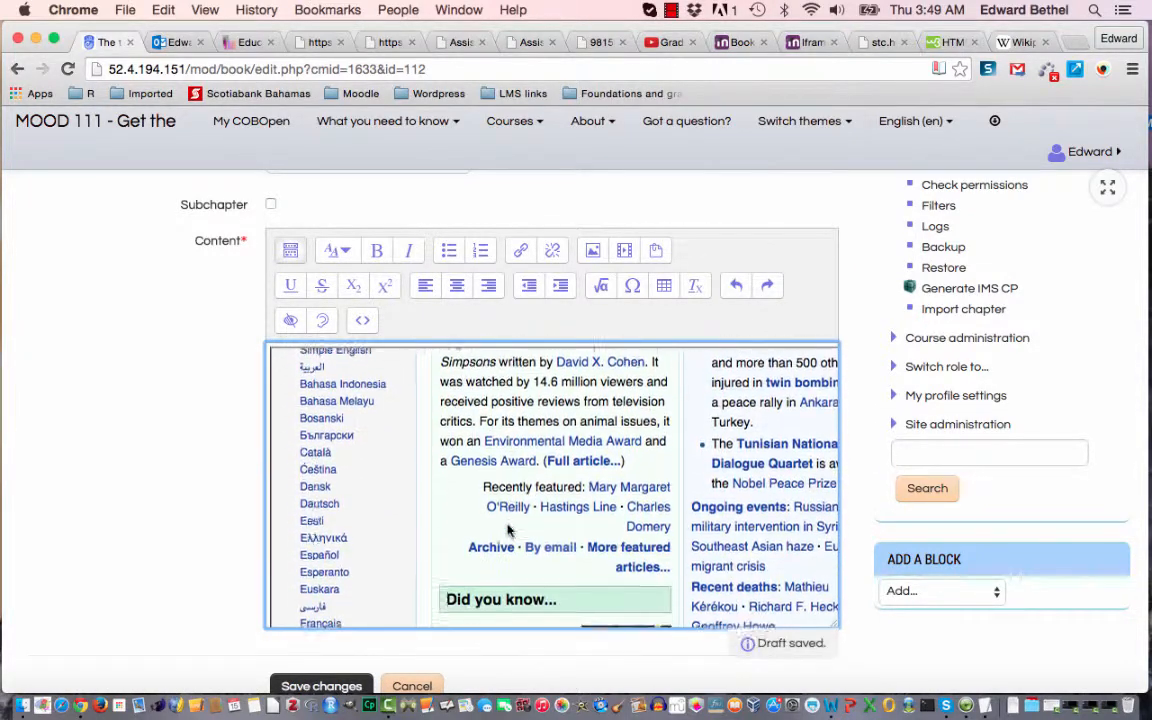
scroll(508, 530, up, 6)
scroll(508, 530, up, 10)
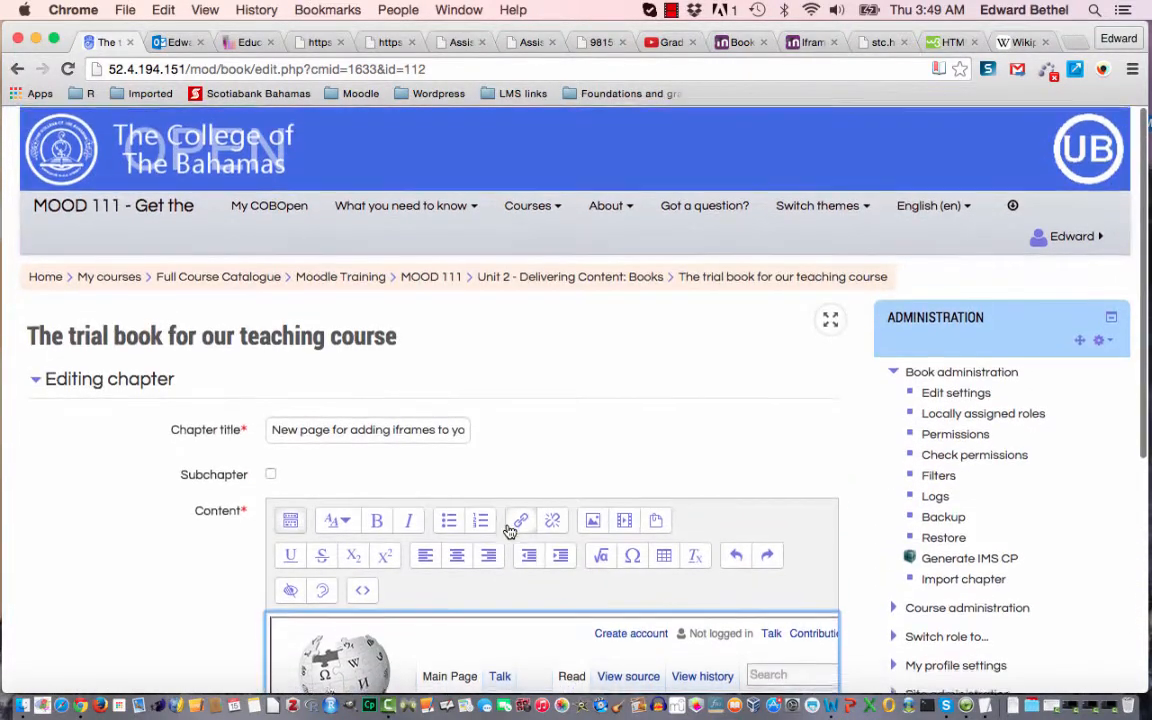
scroll(508, 530, down, 5)
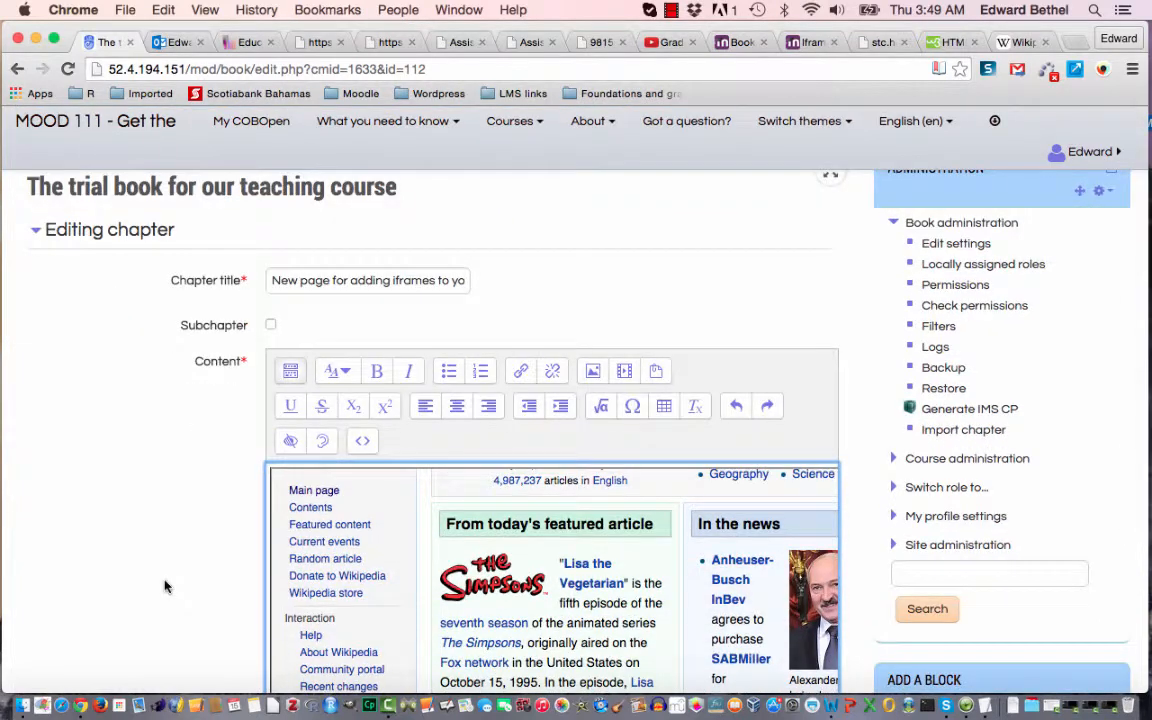
scroll(167, 586, down, 2)
scroll(167, 586, down, 1)
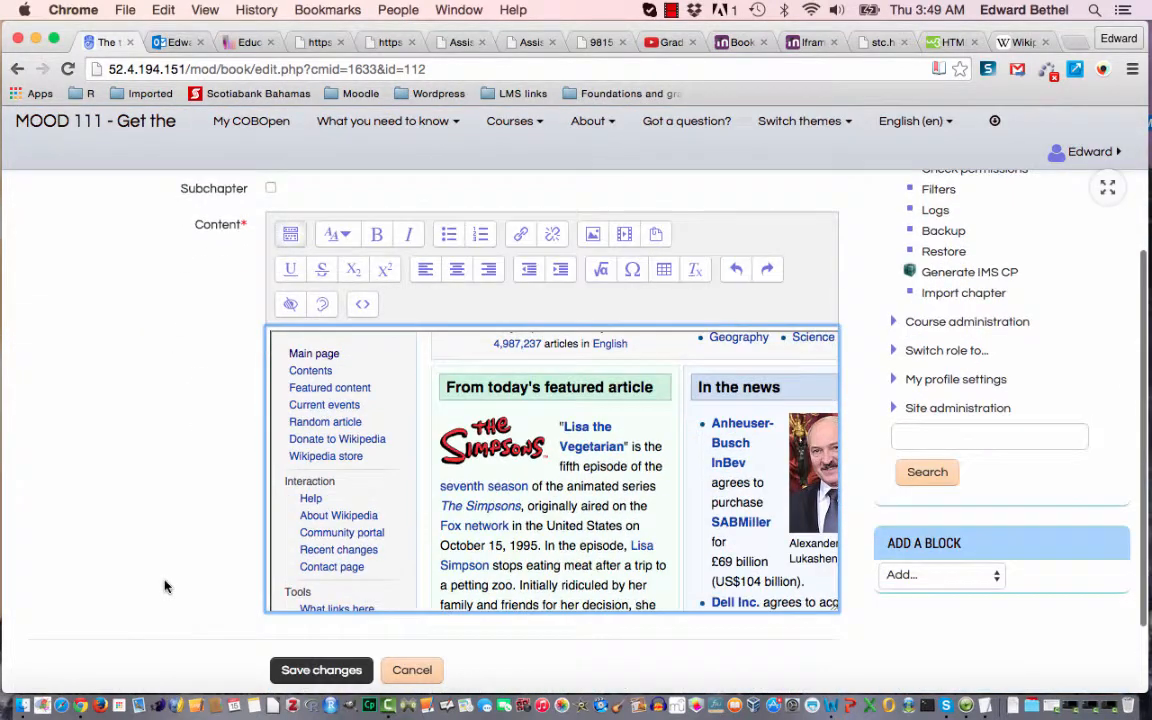
Return to the HTML source and copy the Wikipedia address from the iframe's src value.
click(364, 307)
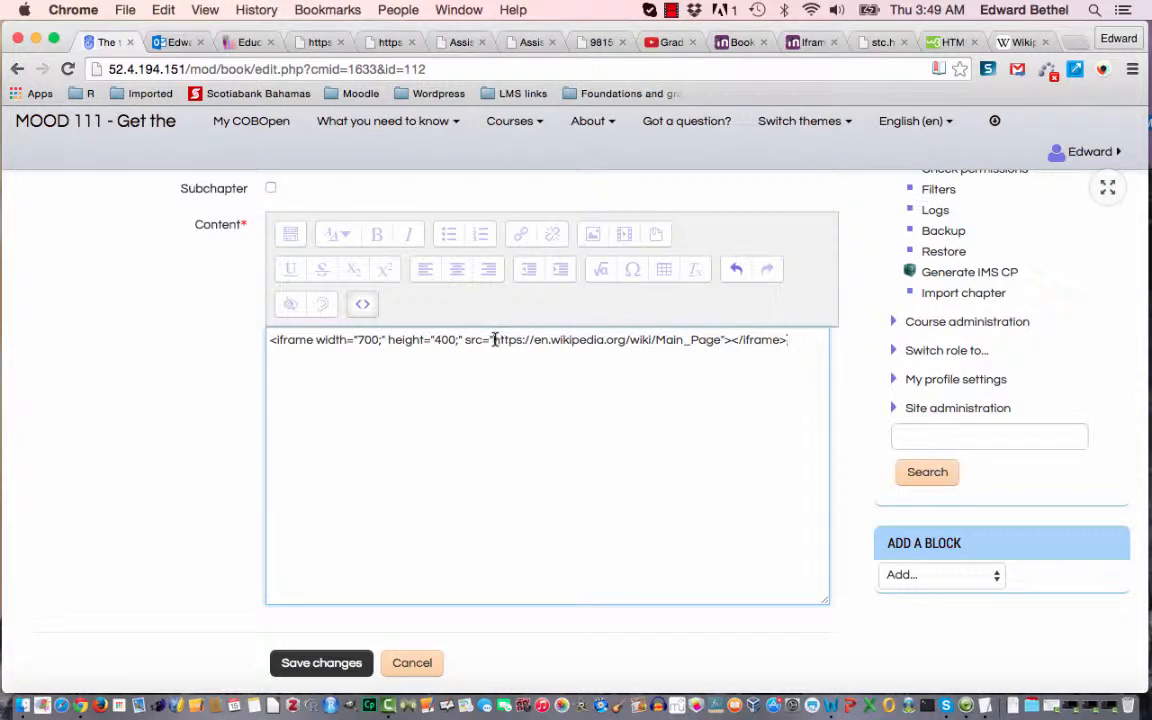
drag(494, 340, 722, 343)
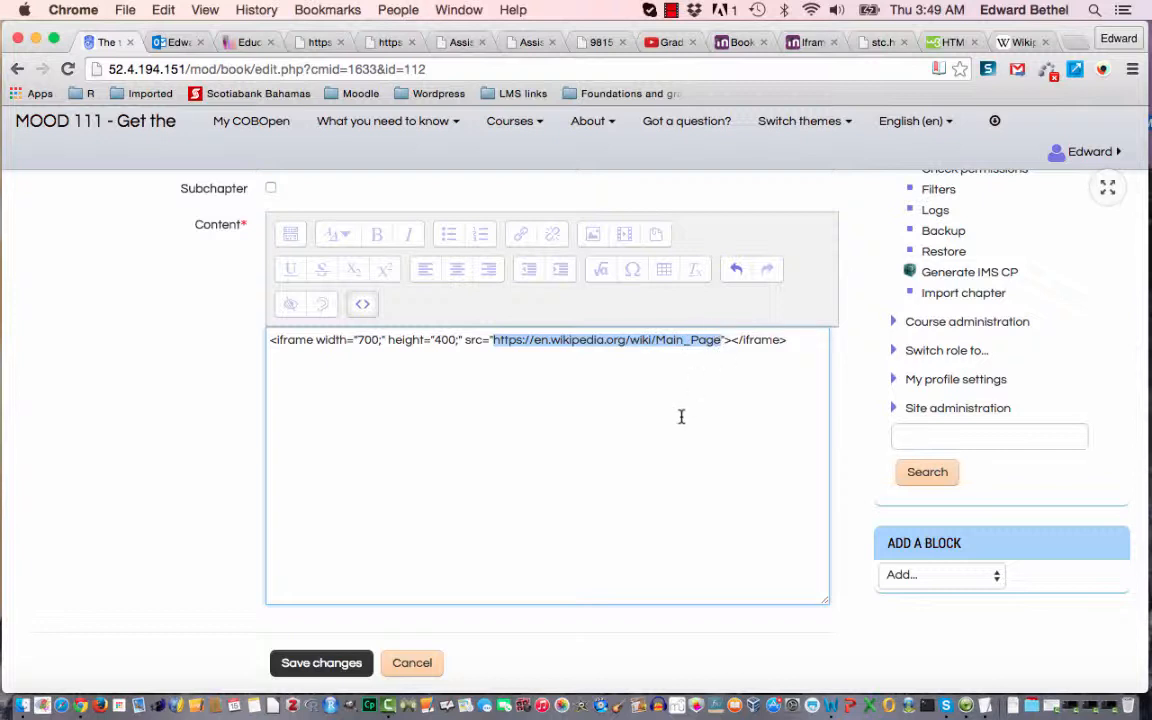
key(super+c)
Insert the fallback message "If your browser doesn't support iframes copy and paste the following link into your address" between the iframe tags.
click(731, 340)
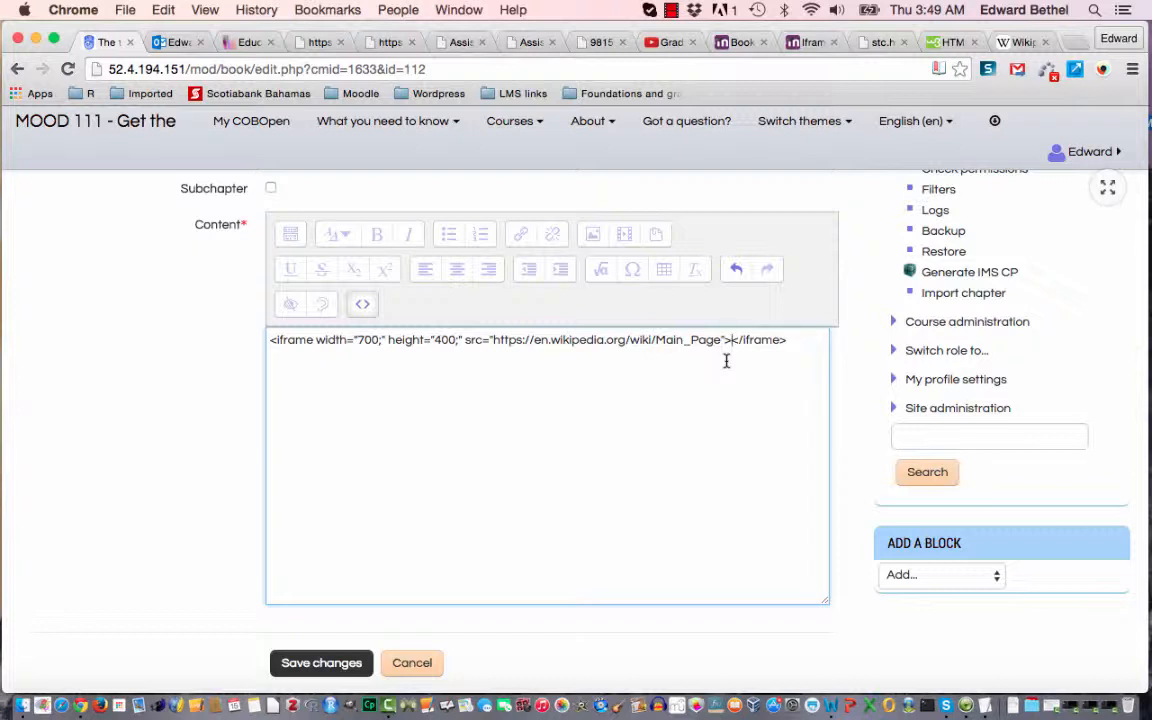
text(If your brow)
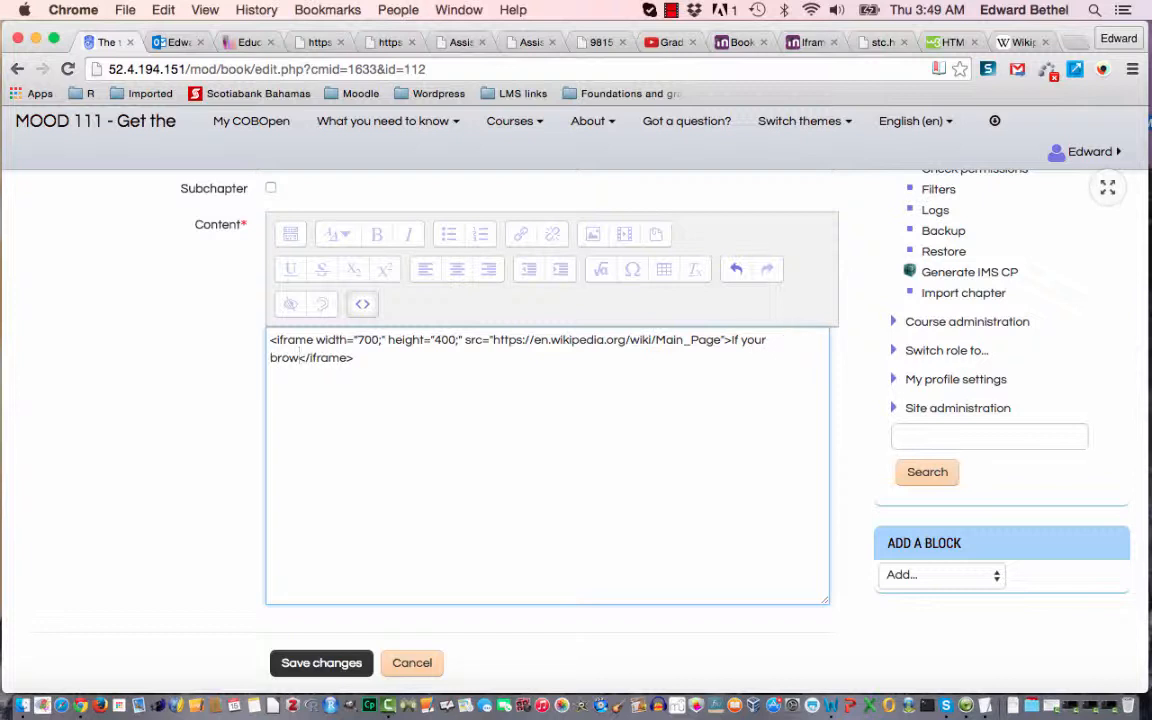
text(ser doesn)
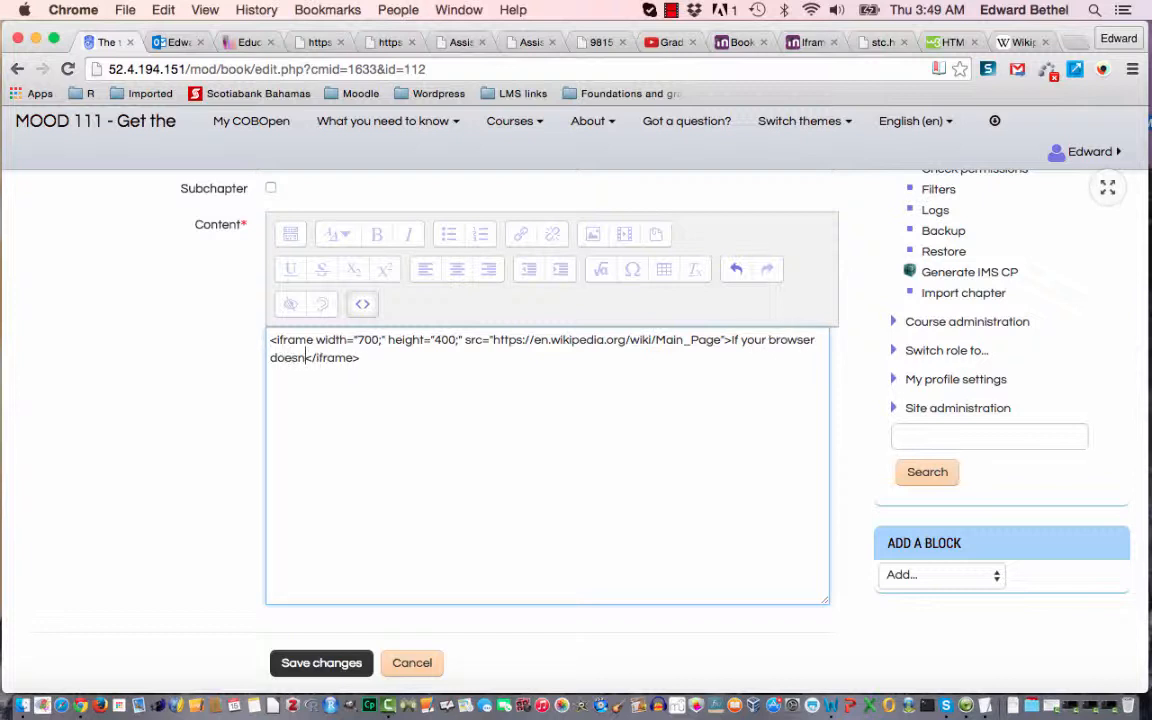
text('t suppo)
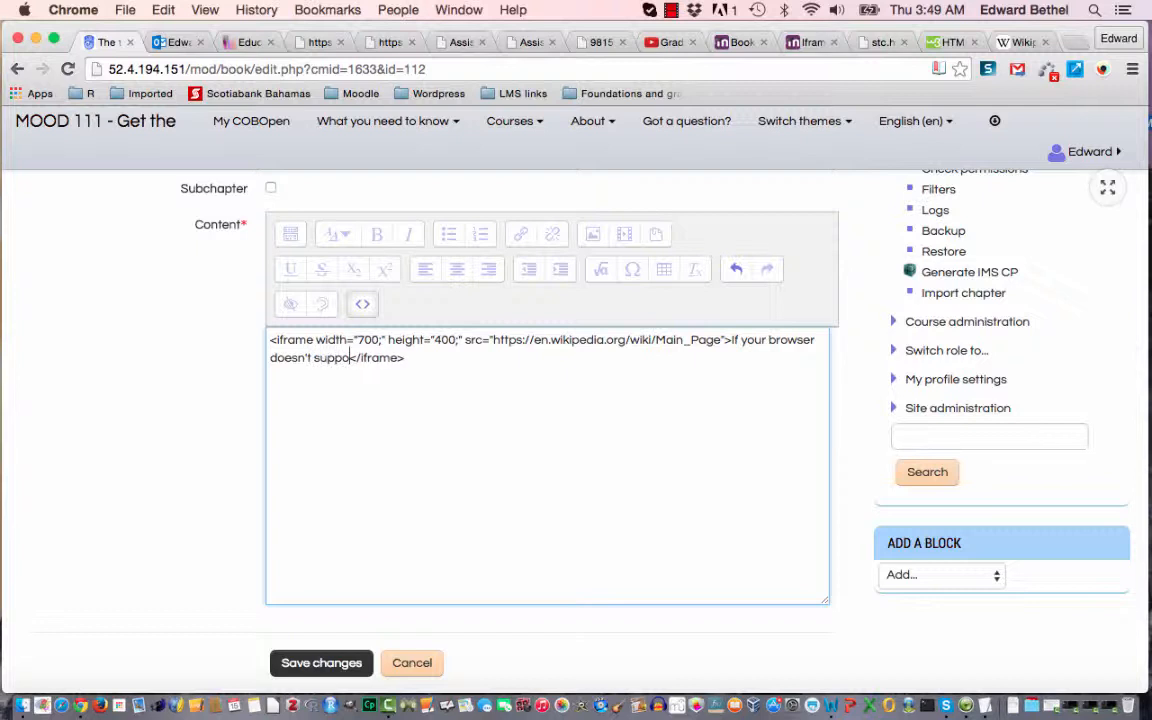
text(rt iframes )
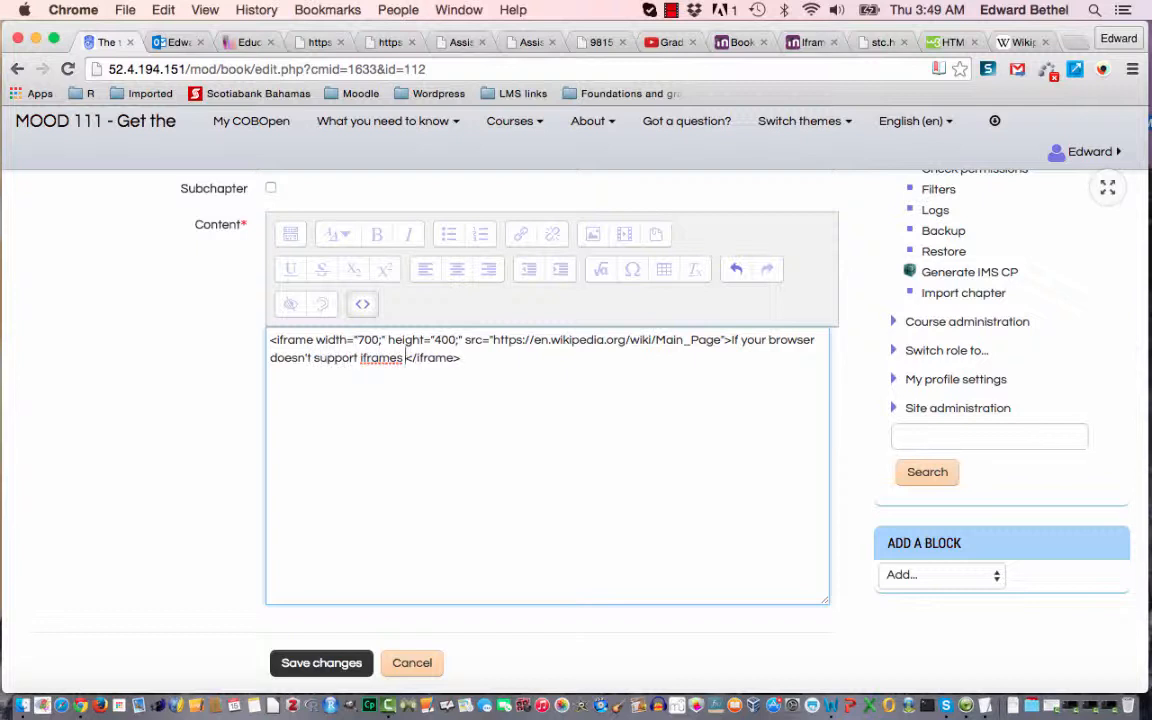
text(copy and pas)
text(te the fo)
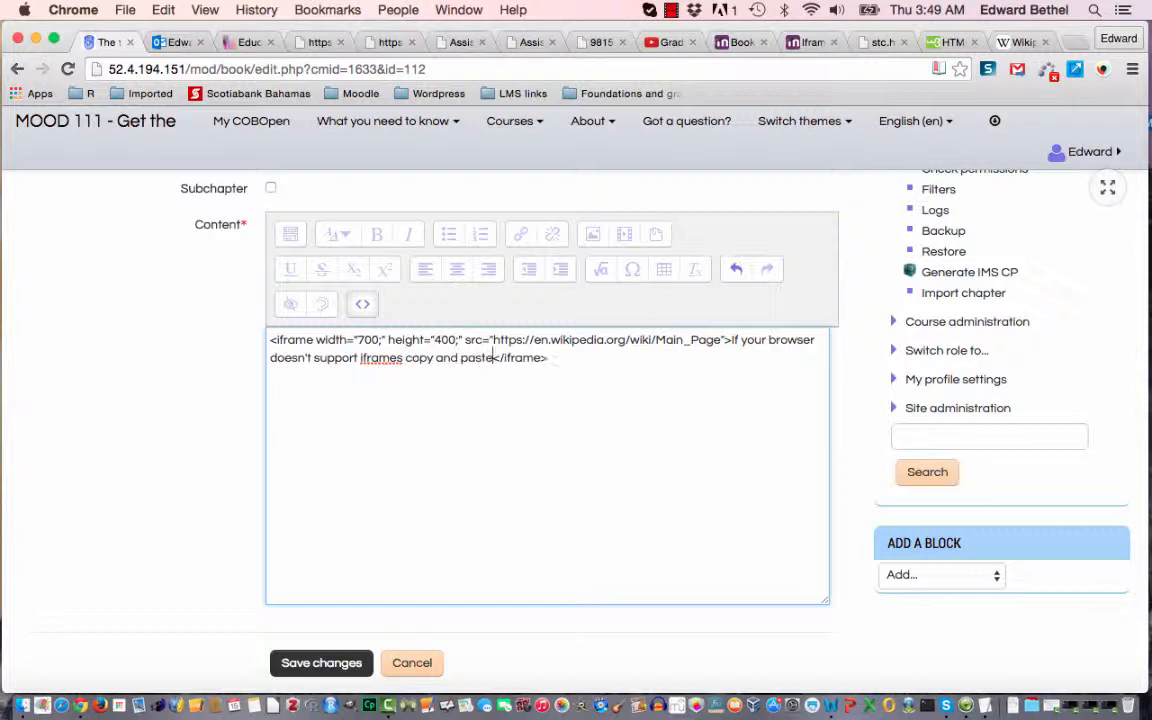
text(llowing li)
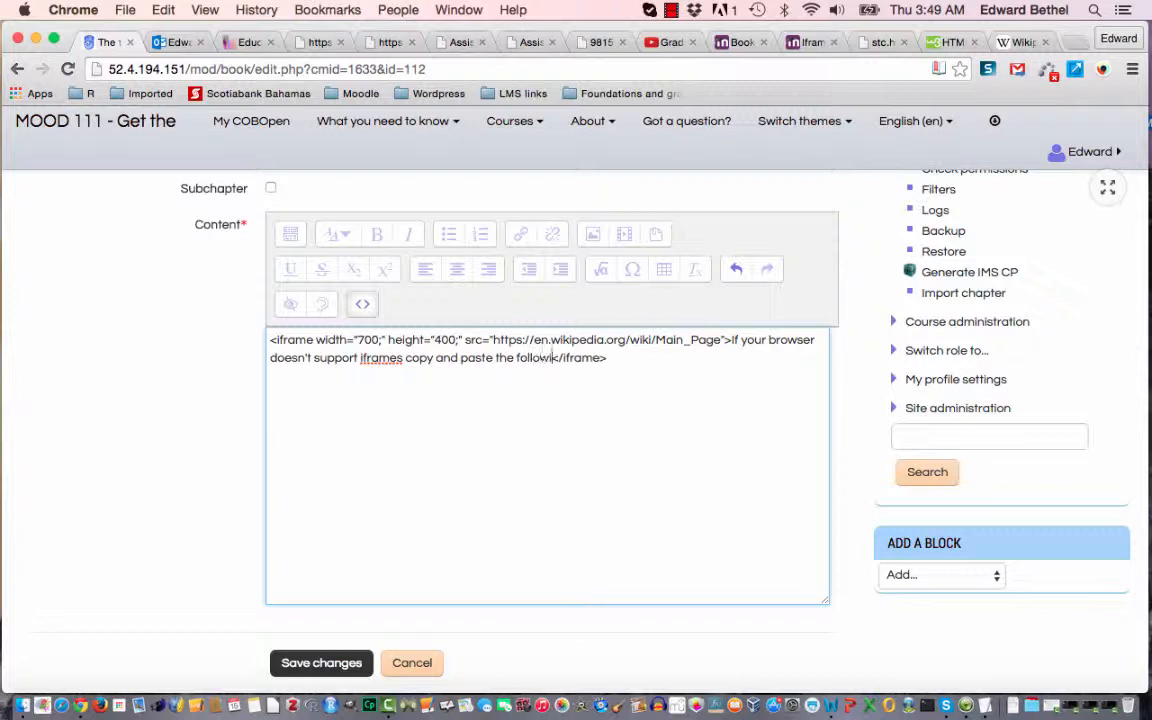
text(nk into your)
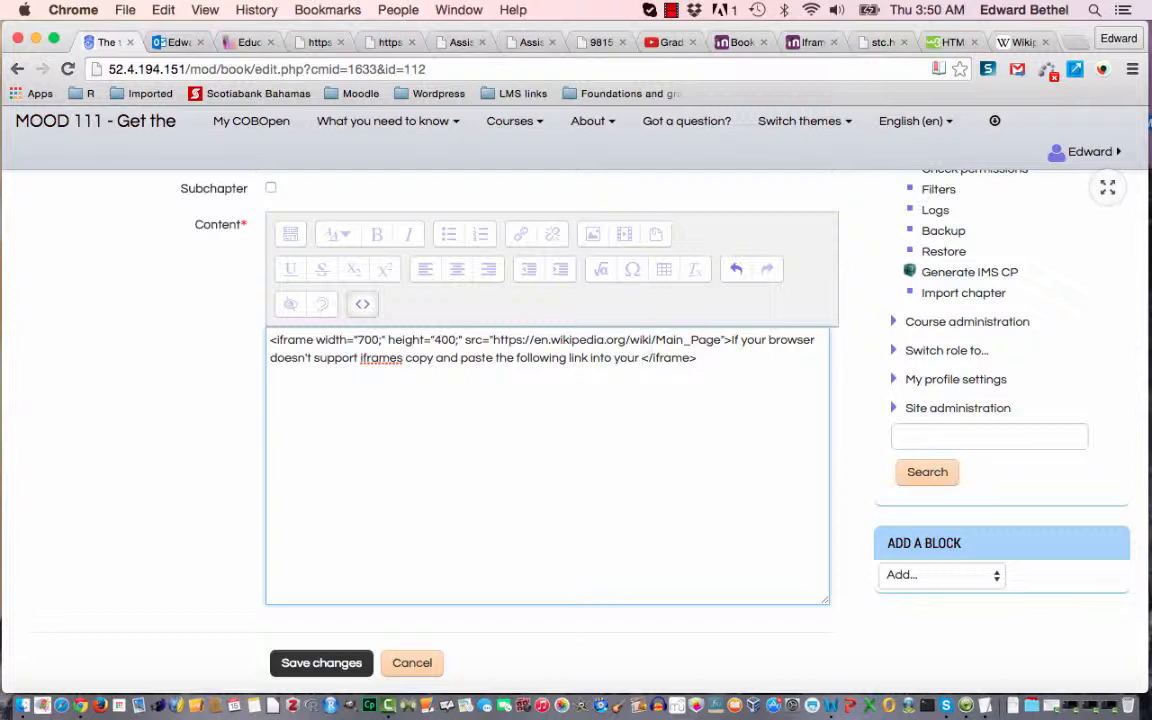
text( address)
Remove "into your address" from the fallback message and end it with "the following link:" and the copied Wikipedia address.
key(BackSpace)
key(BackSpace)
key(BackSpace)
key(BackSpace)
key(BackSpace)
key(BackSpace)
key(BackSpace)
key(BackSpace)
key(BackSpace)
key(BackSpace)
key(BackSpace)
key(BackSpace)
key(BackSpace)
key(BackSpace)
key(BackSpace)
key(BackSpace)
key(BackSpace)
key(BackSpace)
key(BackSpace)
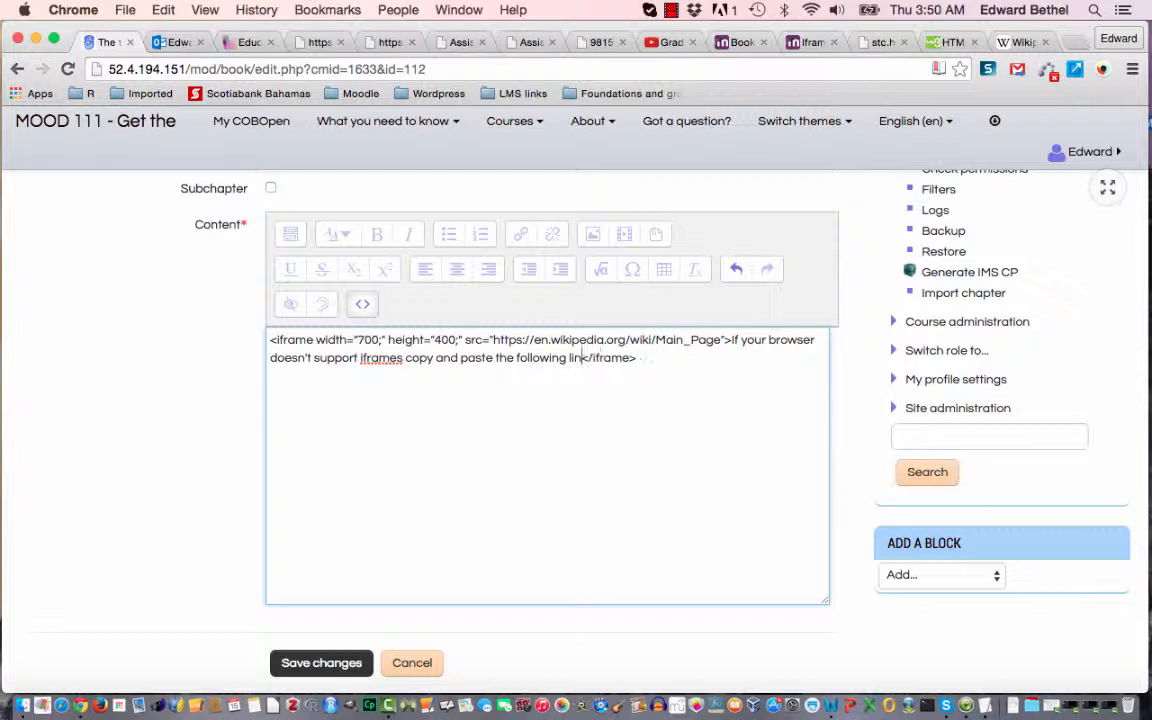
key(BackSpace)
key(BackSpace)
key(BackSpace)
key(BackSpace)
key(BackSpace)
key(BackSpace)
key(BackSpace)
key(BackSpace)
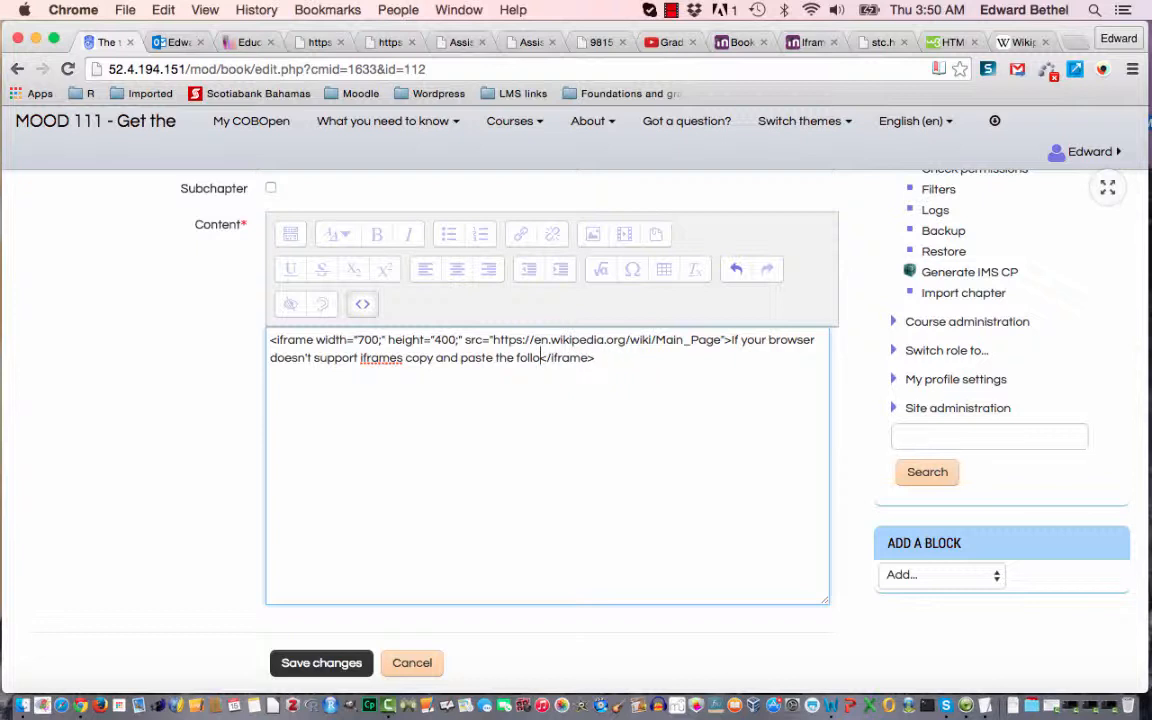
text(wing link)
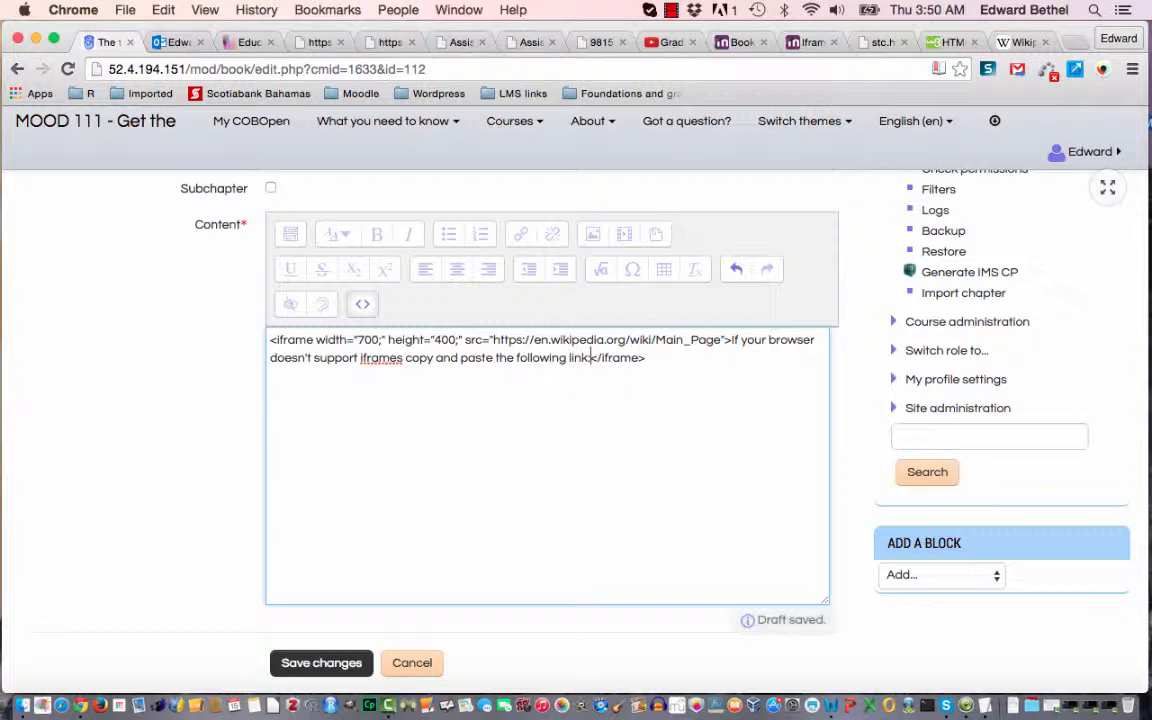
text(:)
key(super+v)
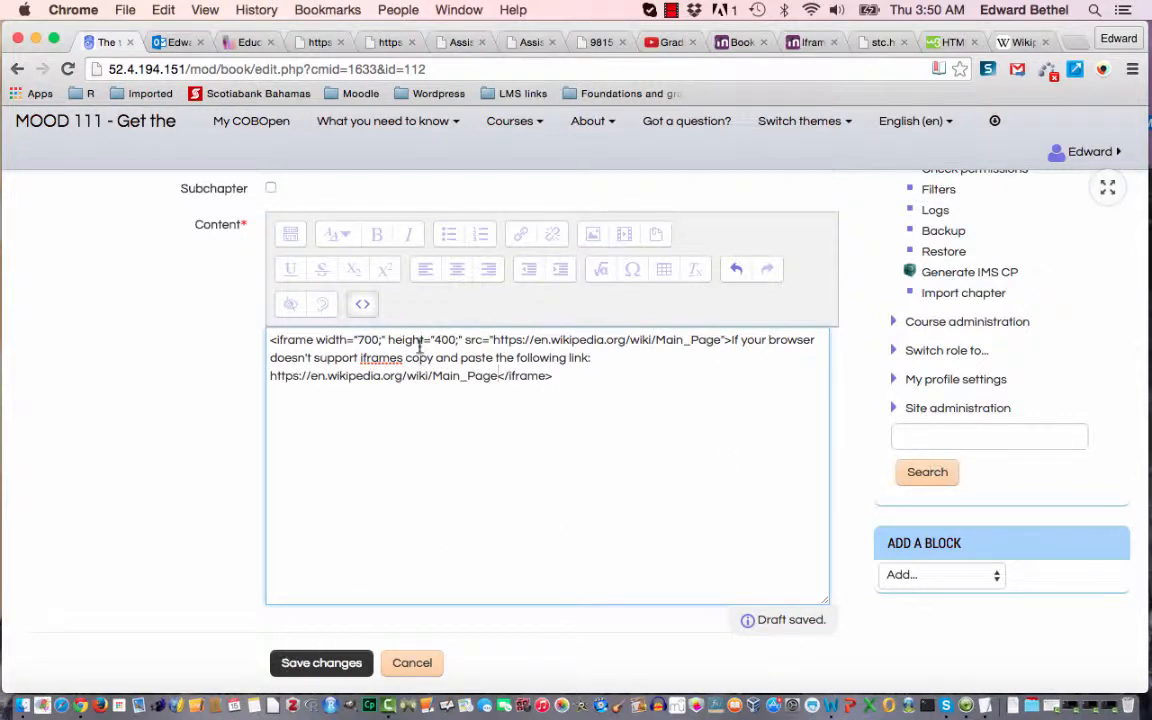
Switch back to the visual editor, save the chapter changes and look through the embedded Wikipedia page in the book.
click(366, 312)
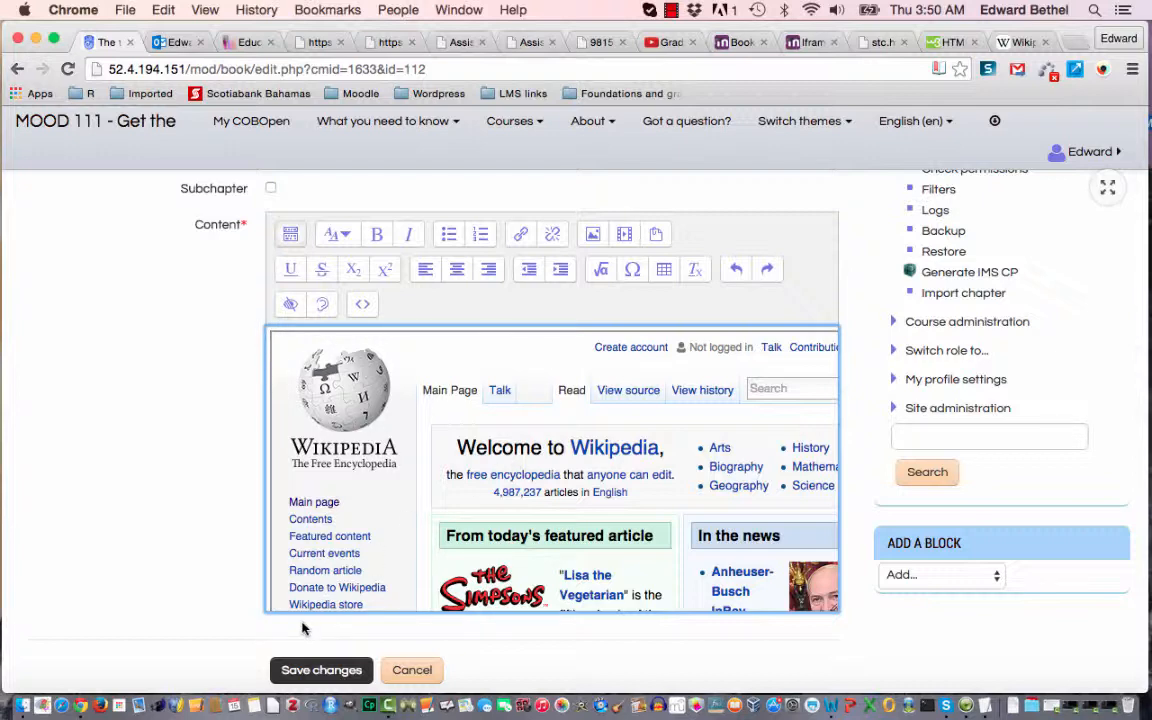
click(308, 670)
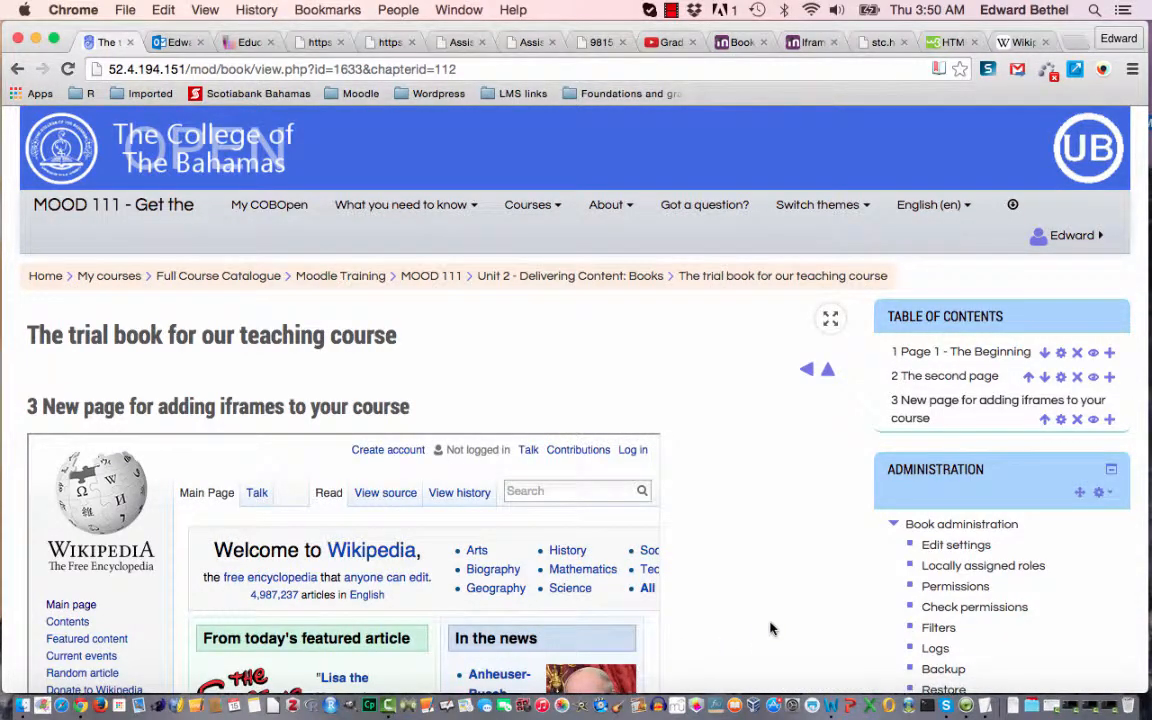
scroll(771, 625, down, 5)
scroll(770, 627, up, 2)
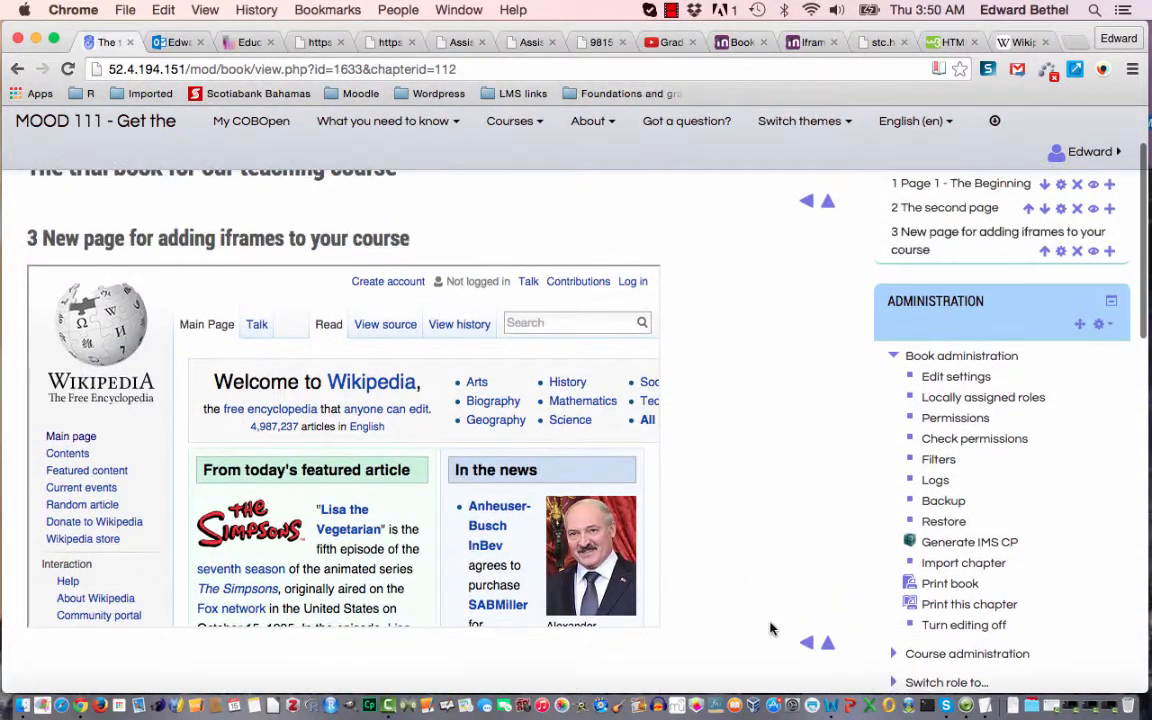
scroll(492, 567, down, 5)
scroll(492, 567, down, 15)
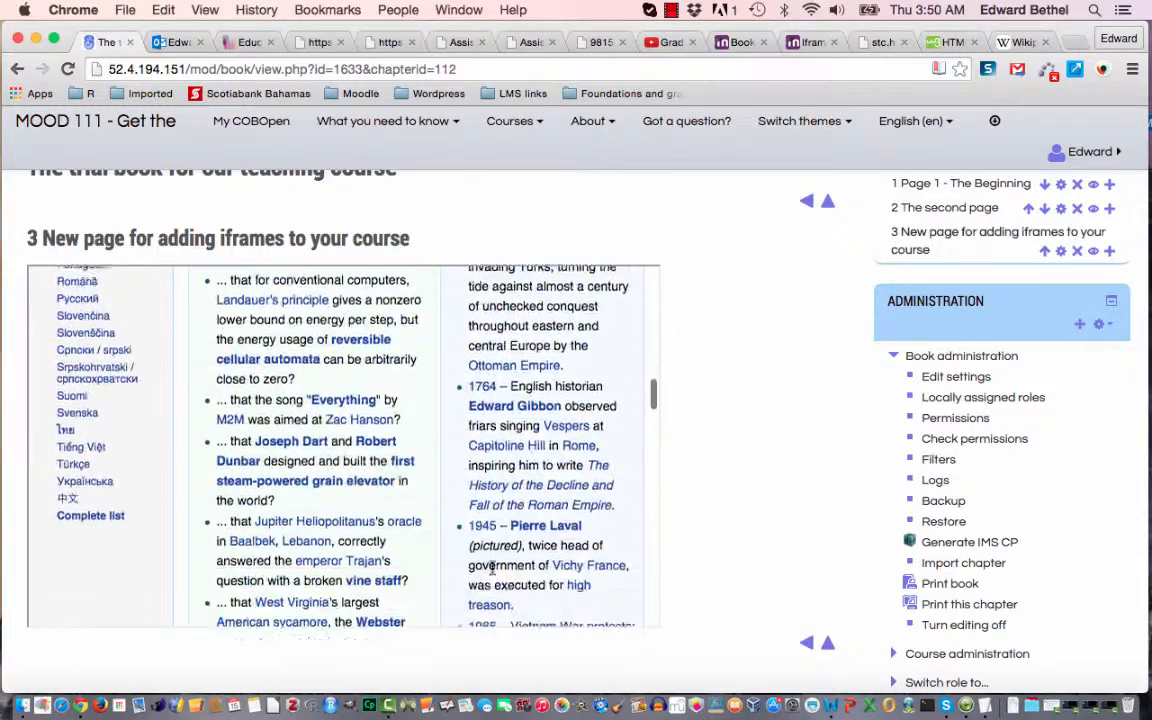
scroll(492, 573, up, 10)
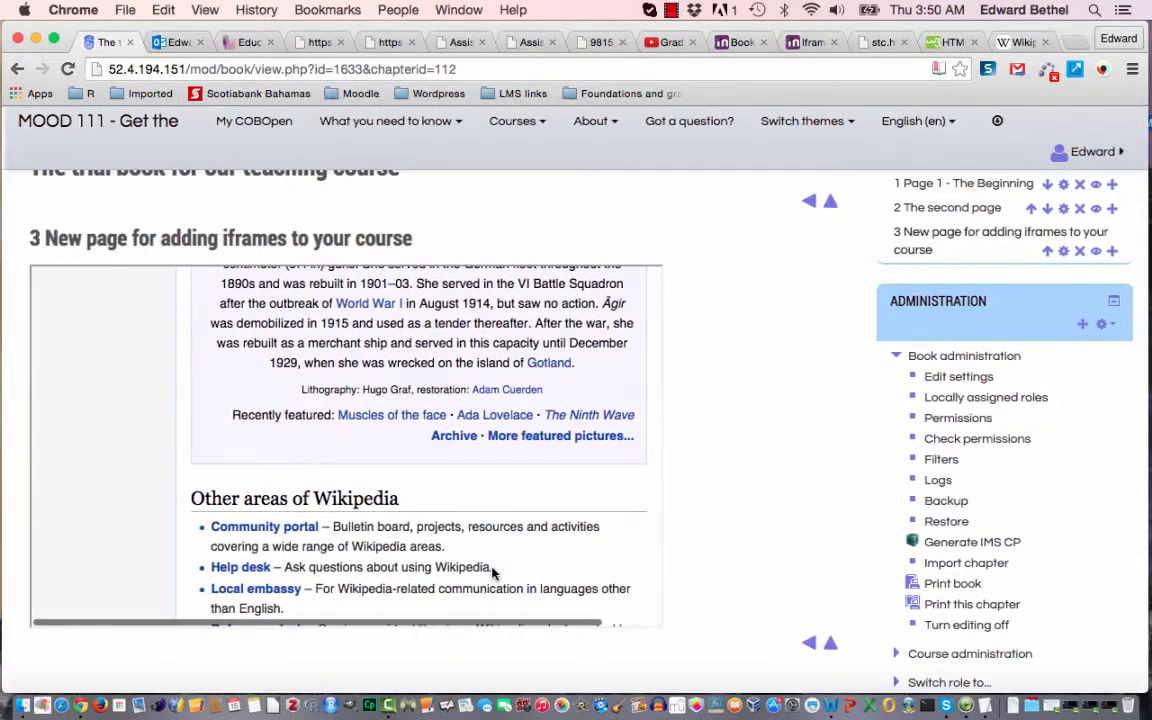
scroll(492, 573, up, 15)
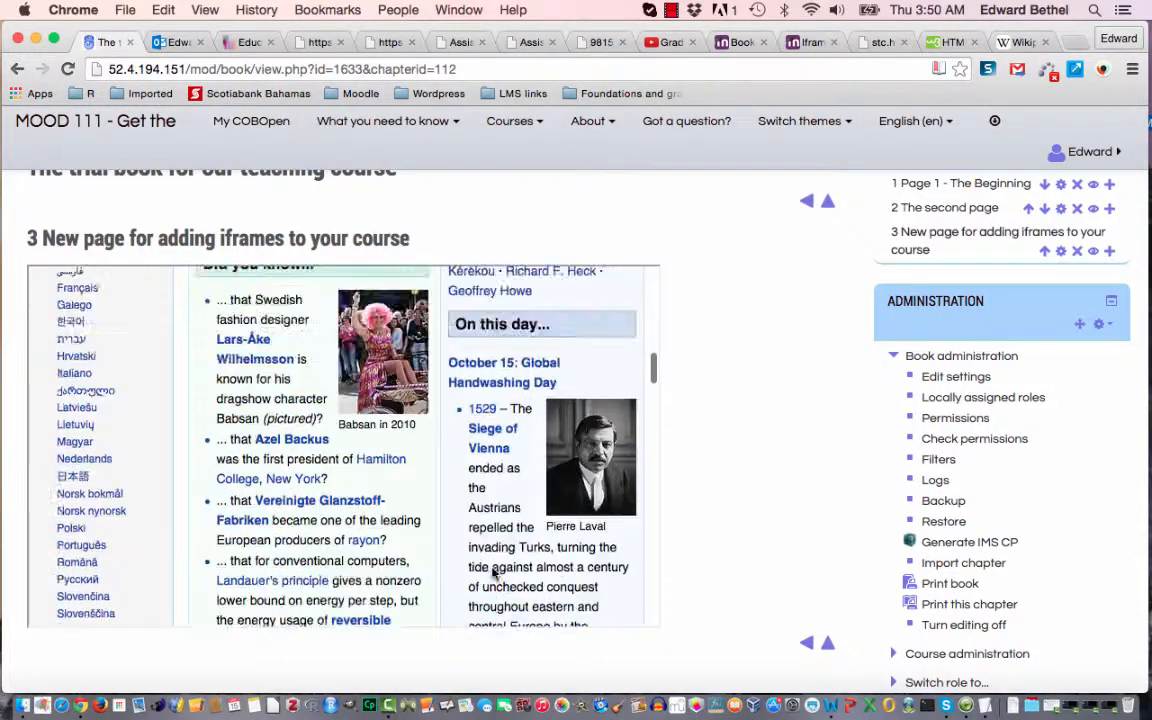
Reopen the chapter "New page for adding iframes to your course" for editing and show its content as HTML source.
scroll(492, 573, up, 5)
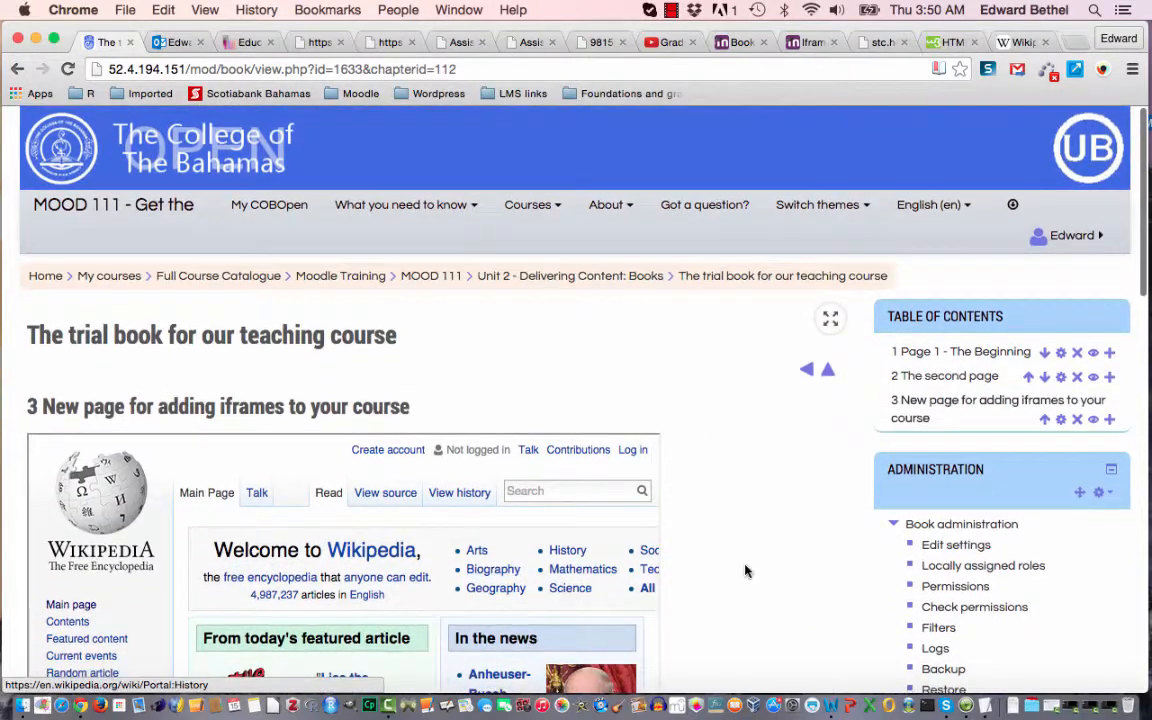
click(1062, 420)
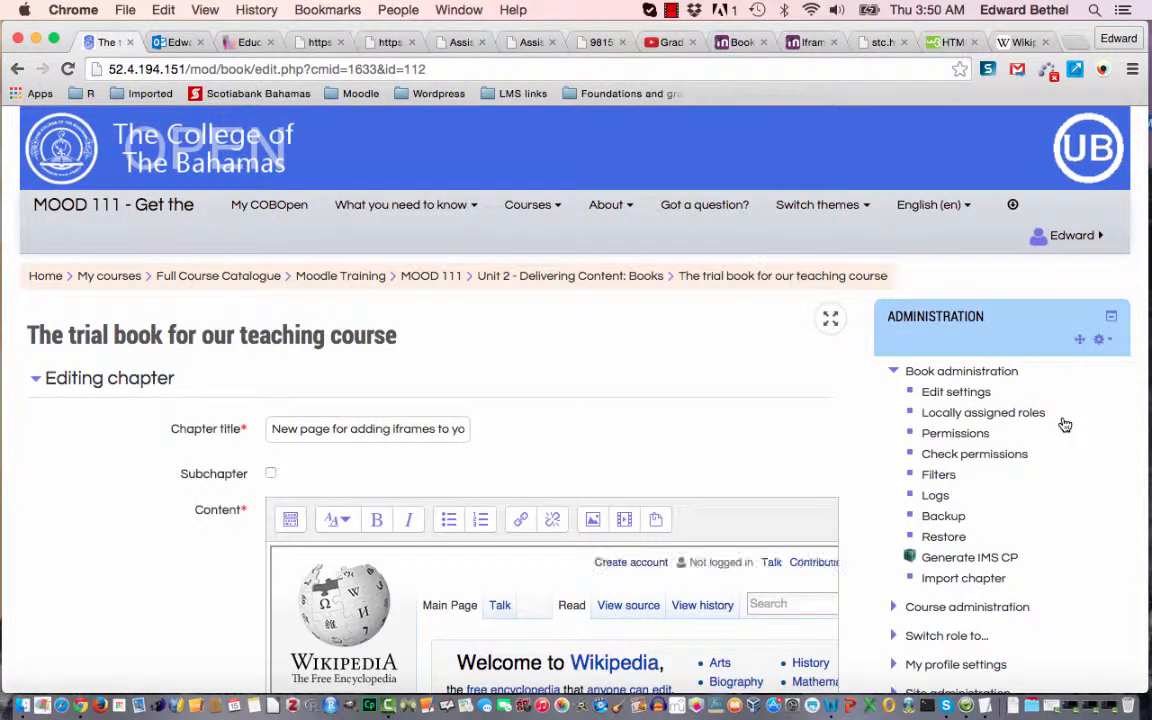
click(289, 522)
scroll(289, 522, down, 5)
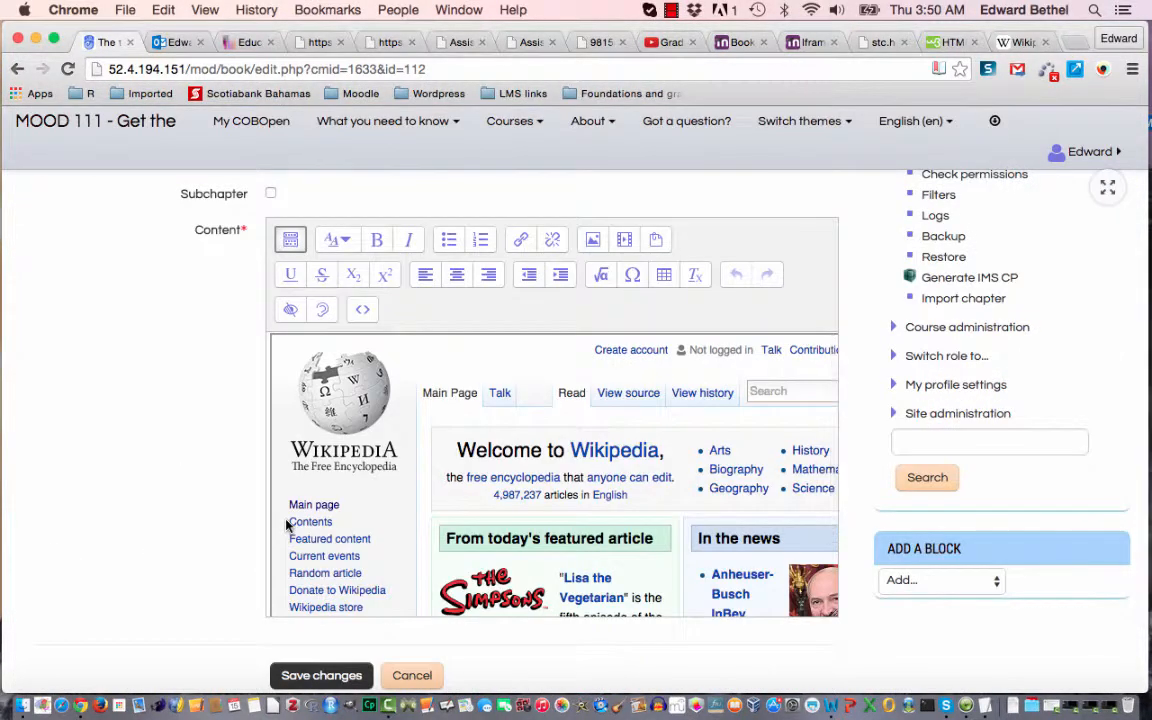
click(362, 310)
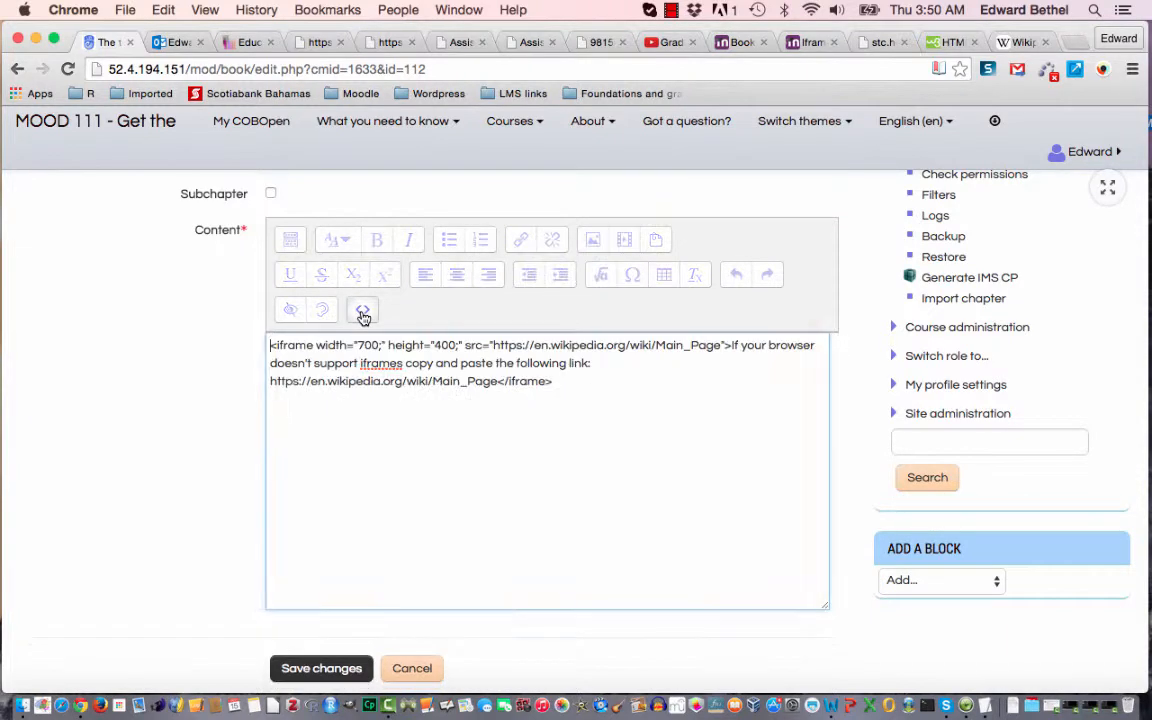
Replace the Wikipedia address in the iframe's src with the copied stc.huji.ac.il address of the multimedia learning PDF article.
click(882, 43)
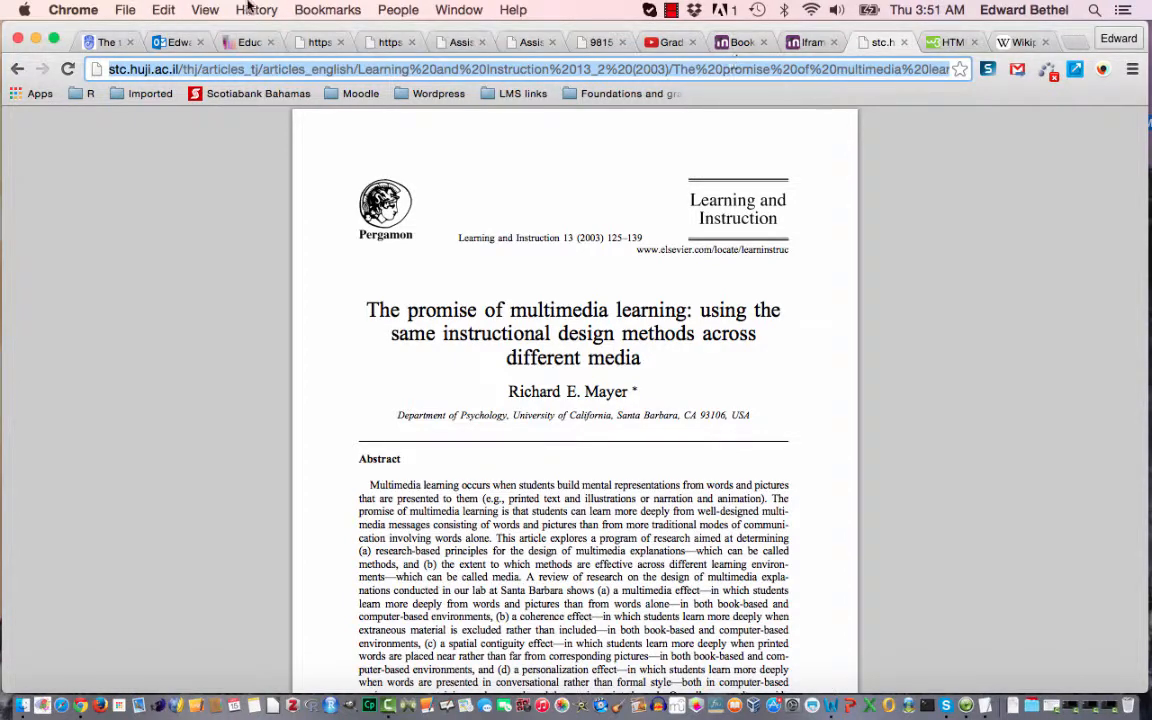
click(112, 43)
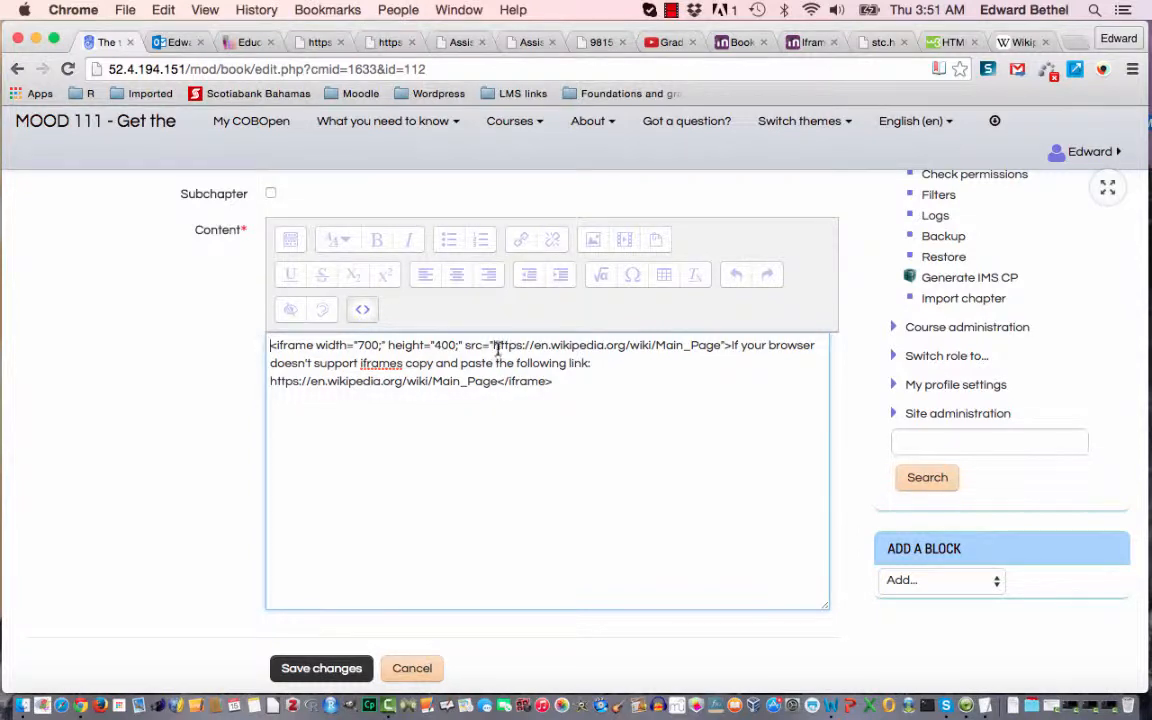
drag(494, 346, 720, 348)
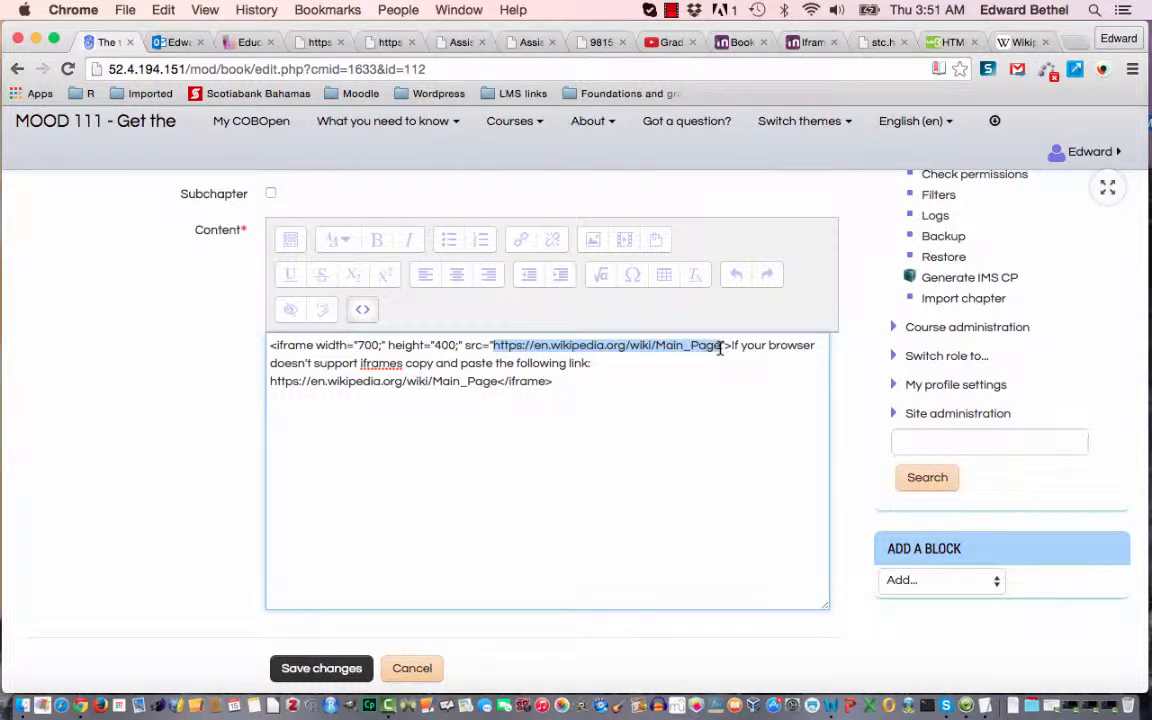
text(http://stc.huji.ac.il/thj/articles_tj/articles_english/Learning%20and%20Instruction%2013_2%20(2003)/The%20promise%20of%20multimedia%20learning%20using%20the%20same%20instructional%20design%20methods%20across.pdf)
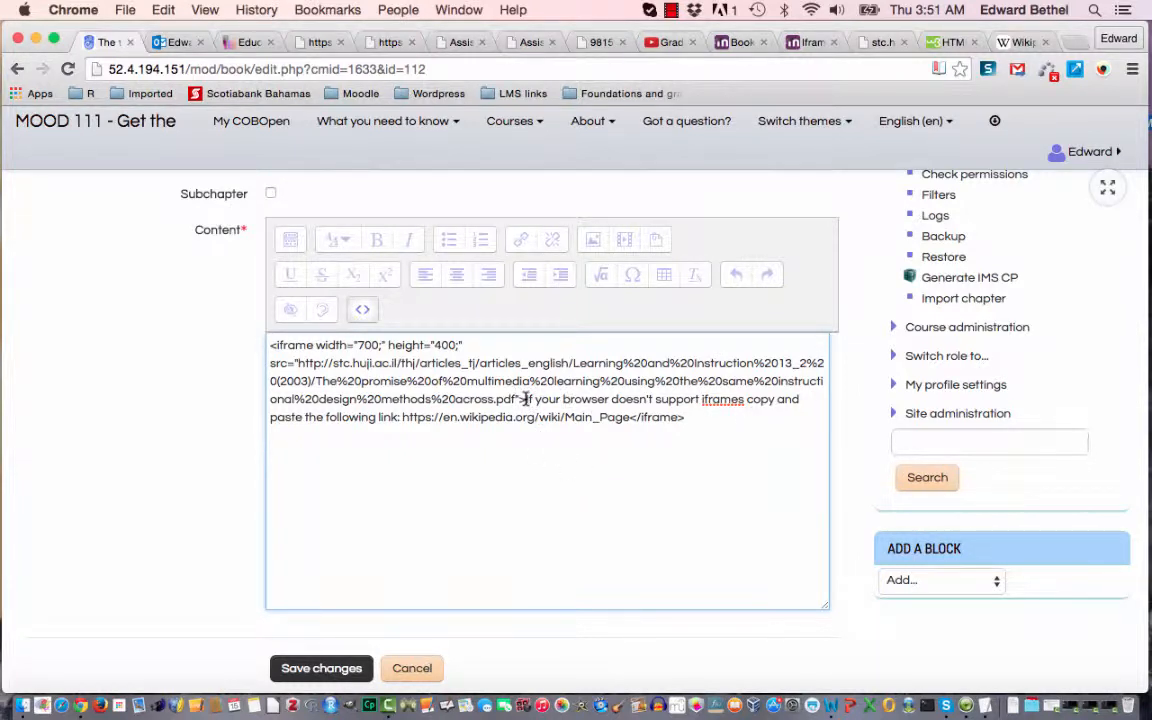
Check the article's title in its browser tab and replace the iframe's fallback text with "The Promise of Multimedia Learning".
drag(524, 399, 629, 420)
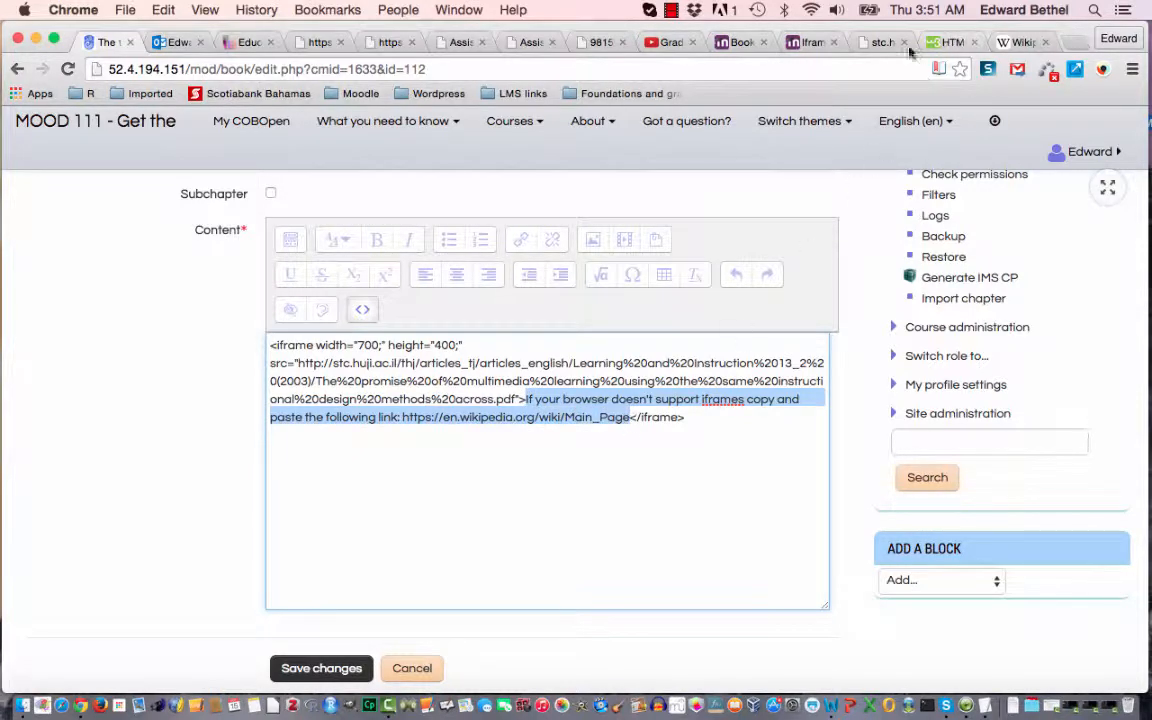
click(882, 42)
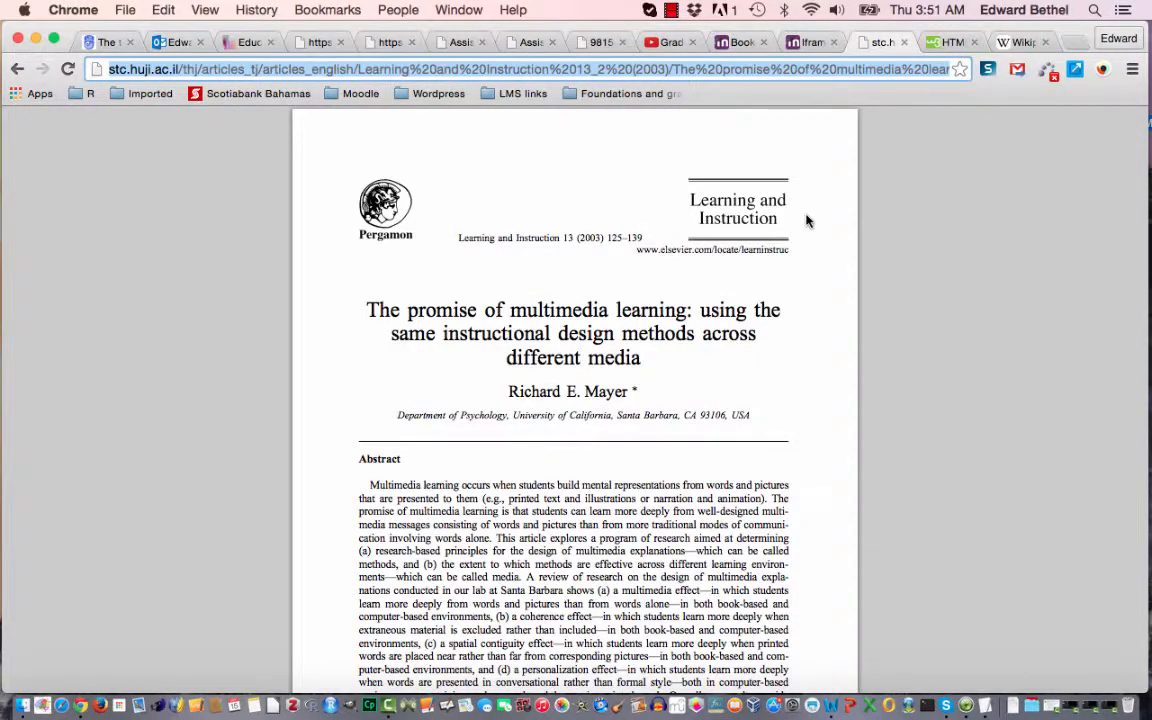
click(100, 42)
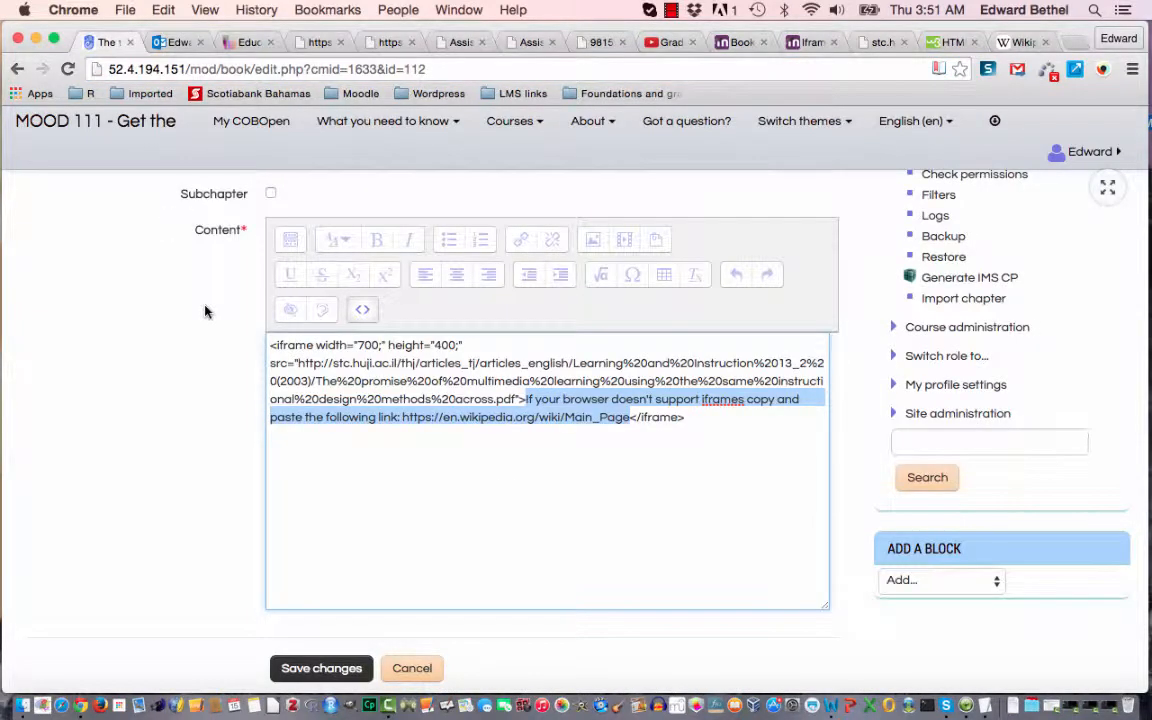
text(The Promi)
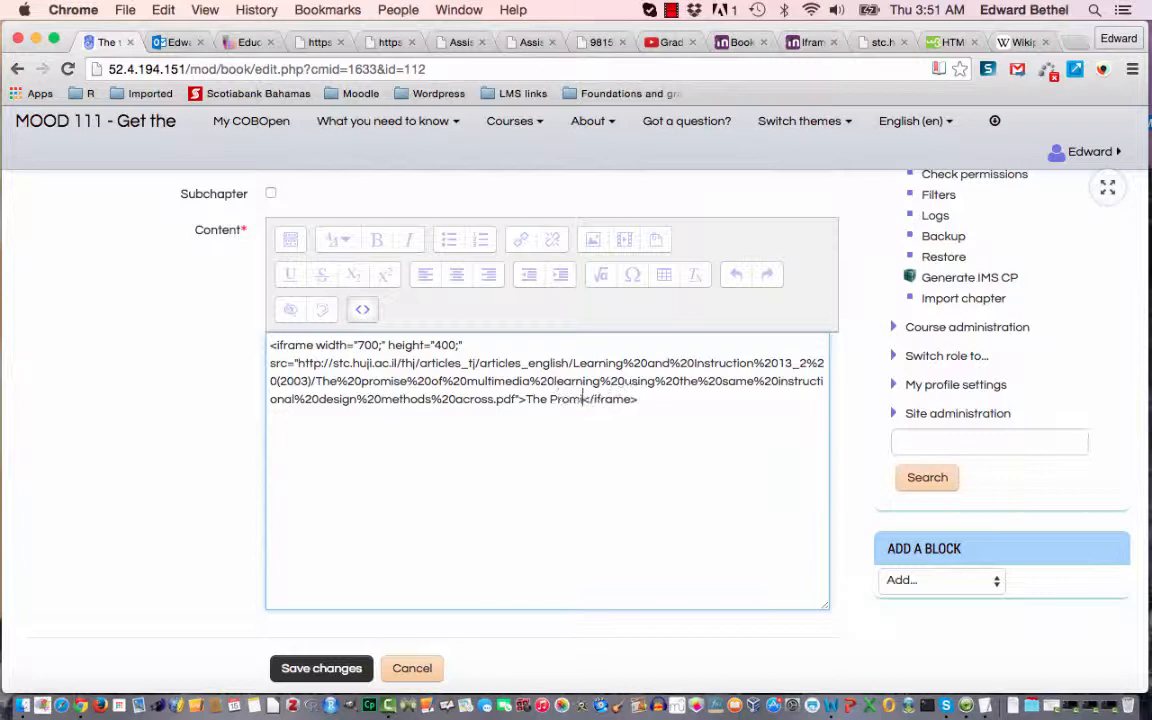
text(se of Mult)
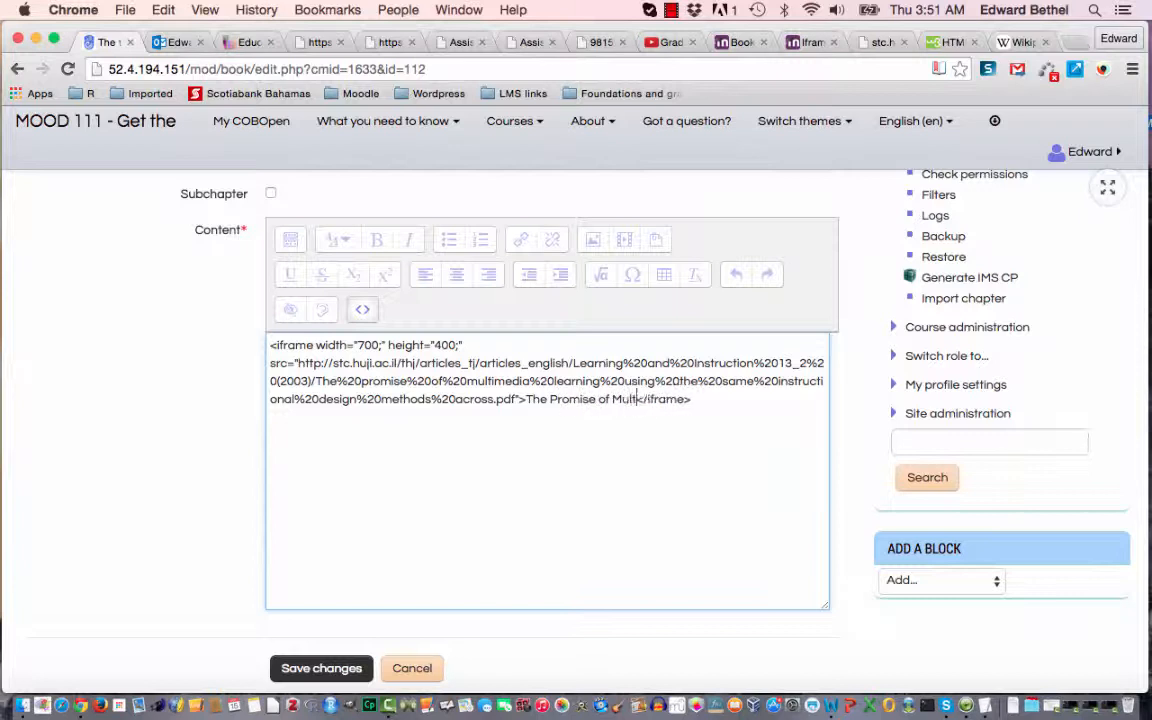
text(imedia Learning)
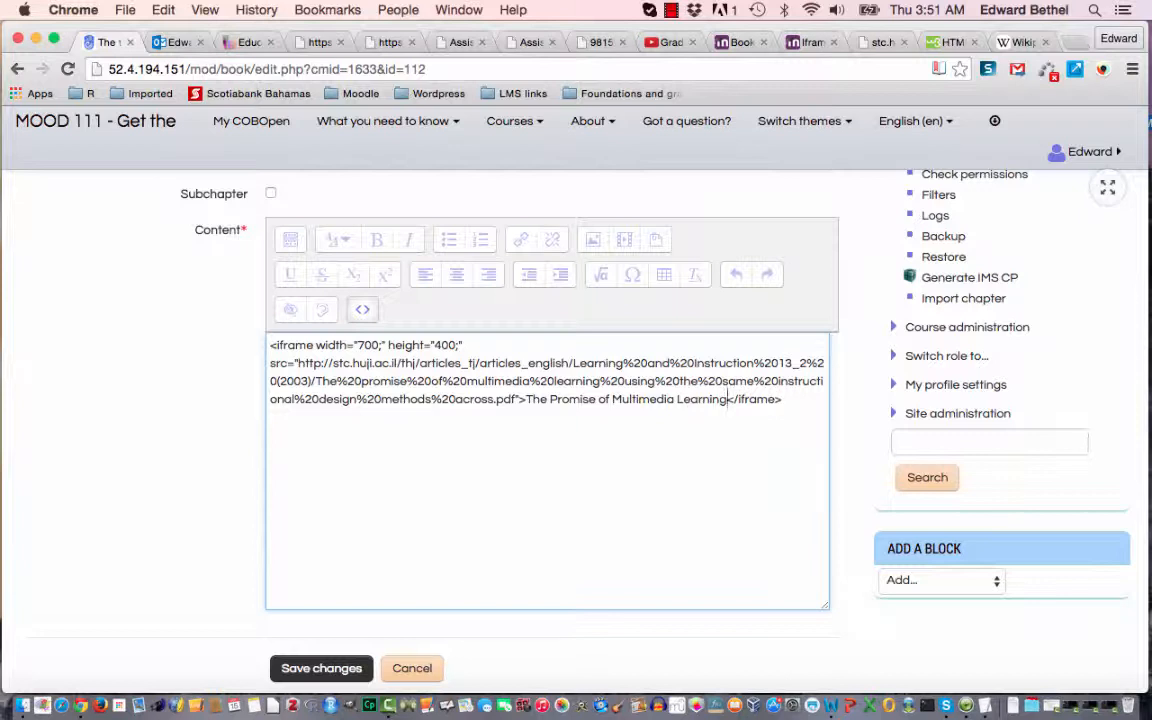
Switch back to the visual editor, save the chapter changes and look through the embedded PDF article in the book.
click(362, 314)
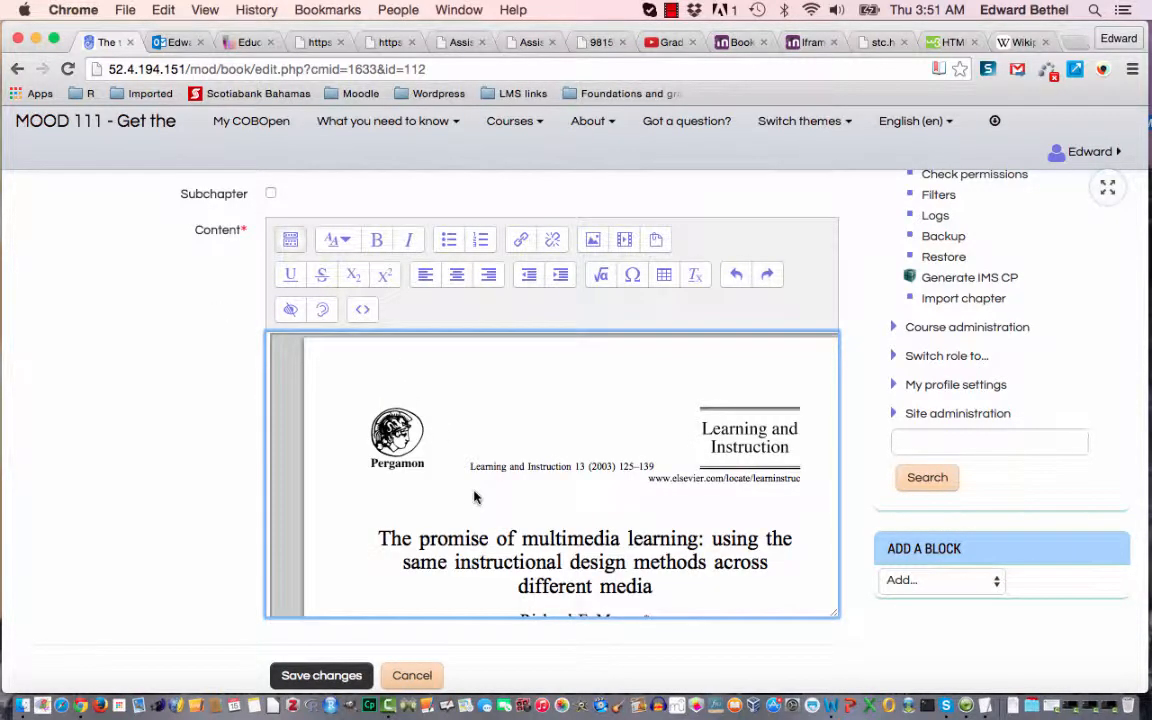
click(353, 677)
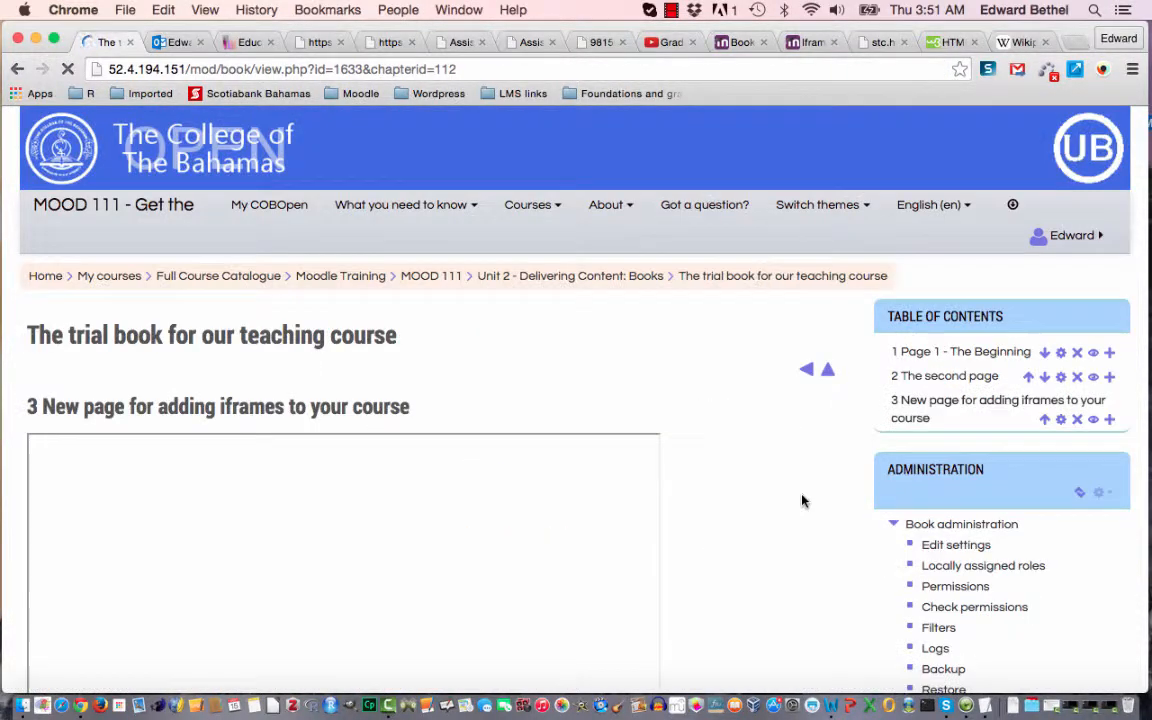
scroll(755, 508, down, 3)
scroll(755, 508, down, 2)
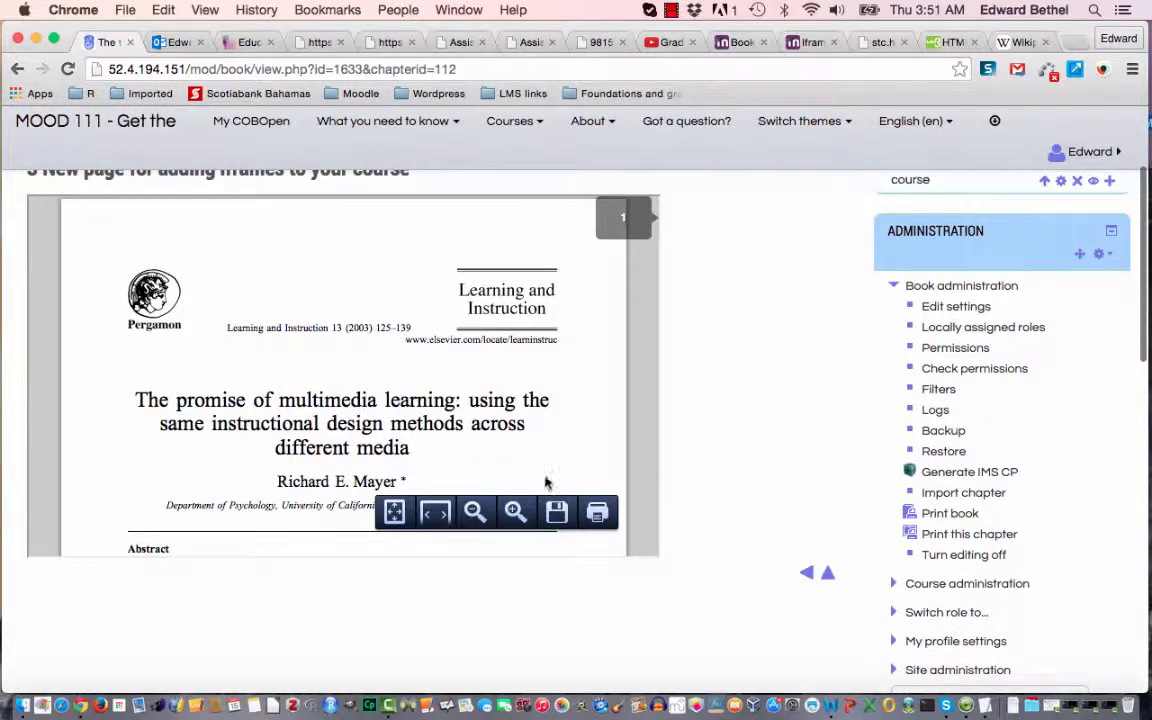
scroll(553, 424, down, 10)
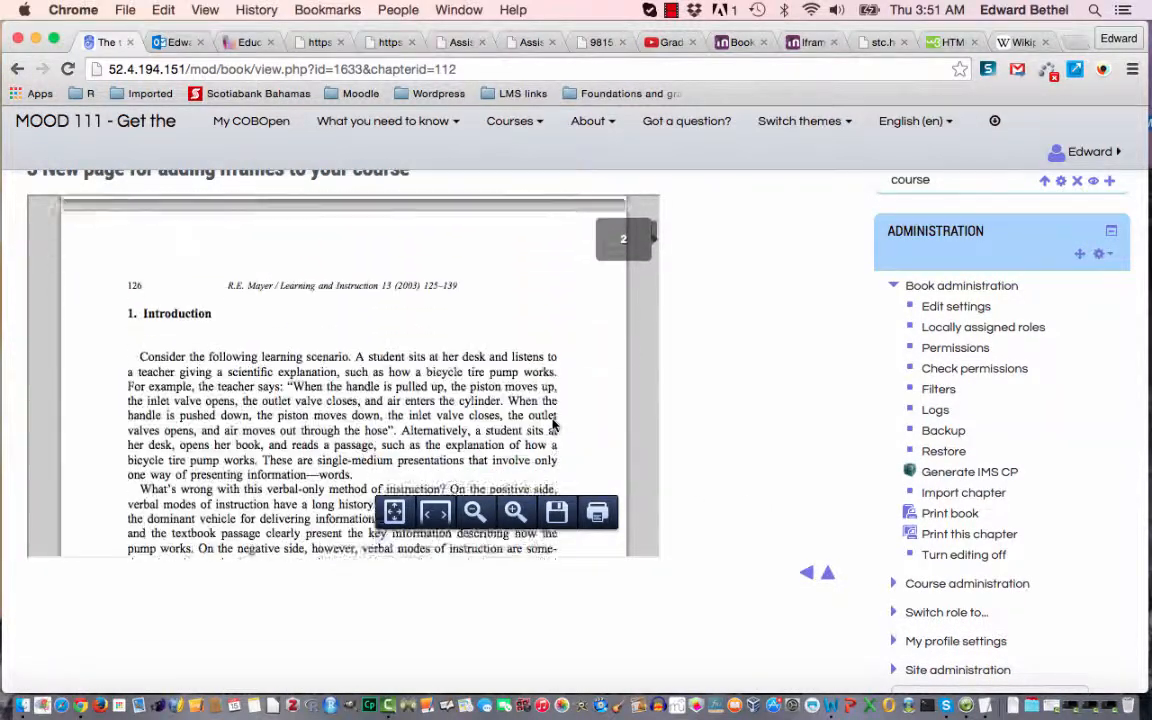
scroll(553, 424, up, 5)
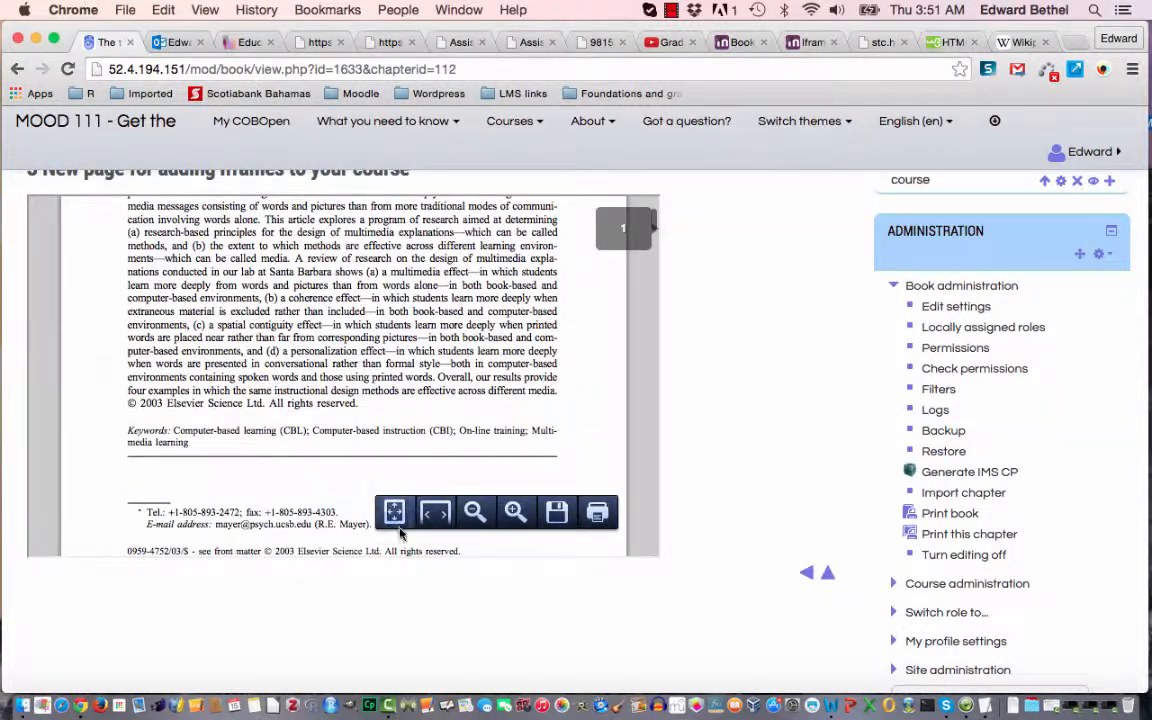
Fit the embedded PDF to the width of its frame and return to the article's first page.
click(435, 513)
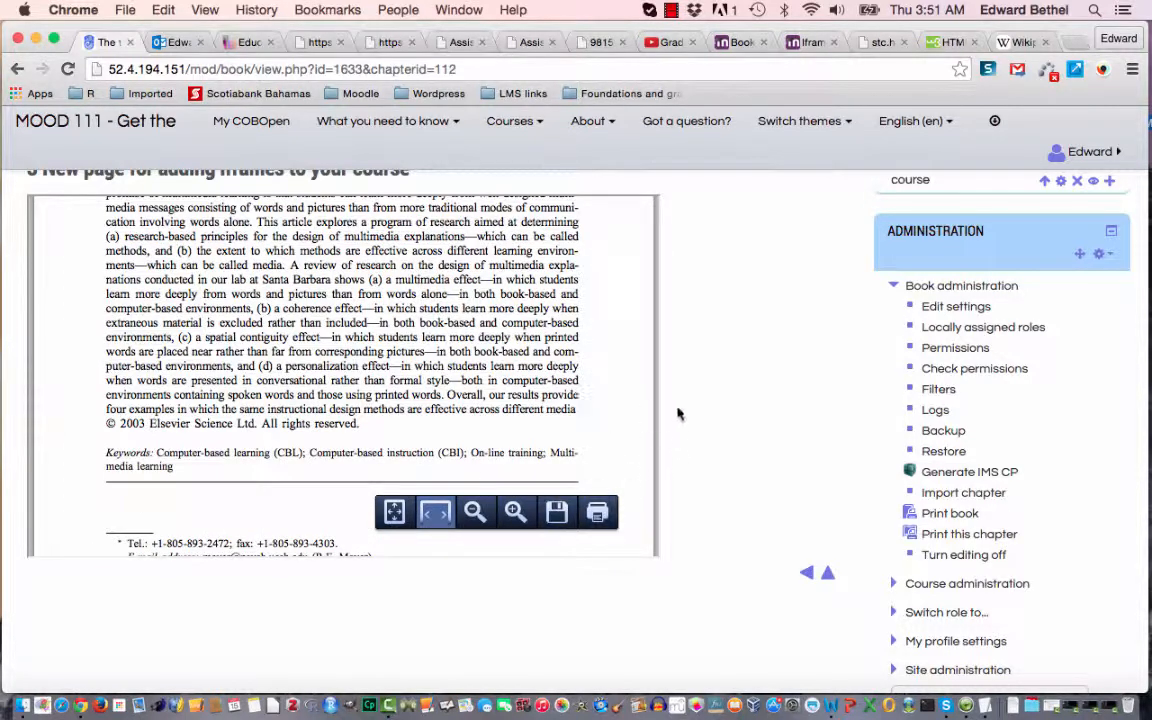
scroll(761, 419, up, 5)
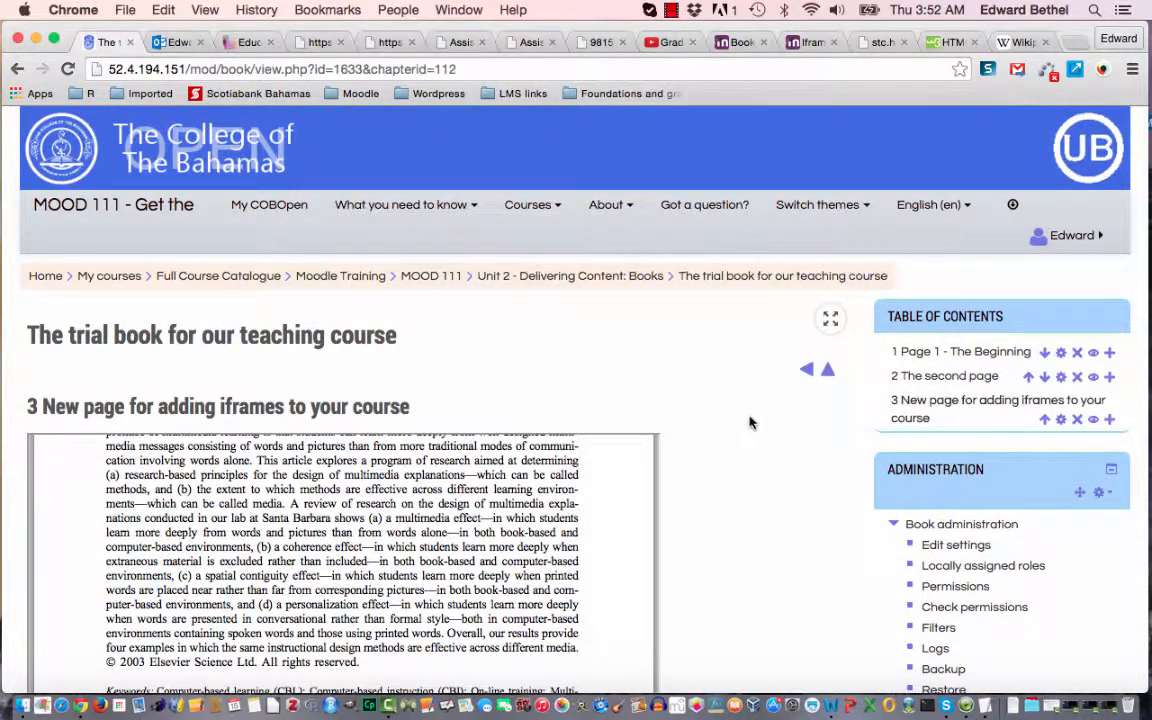
scroll(509, 481, up, 5)
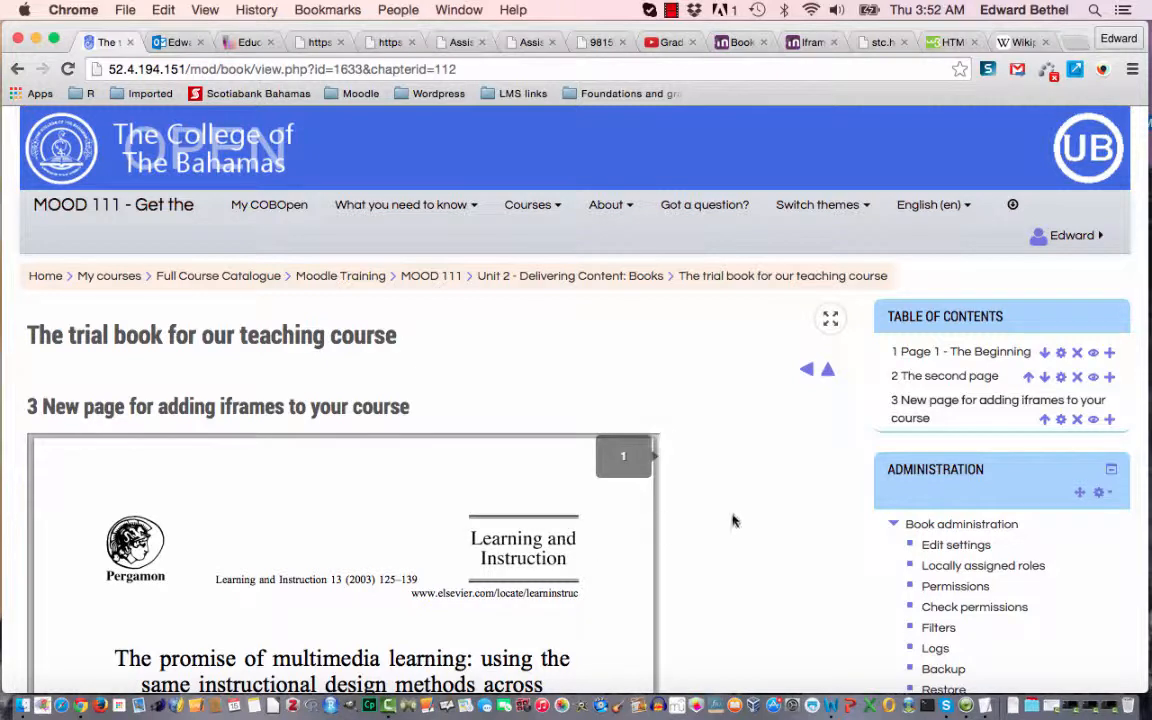